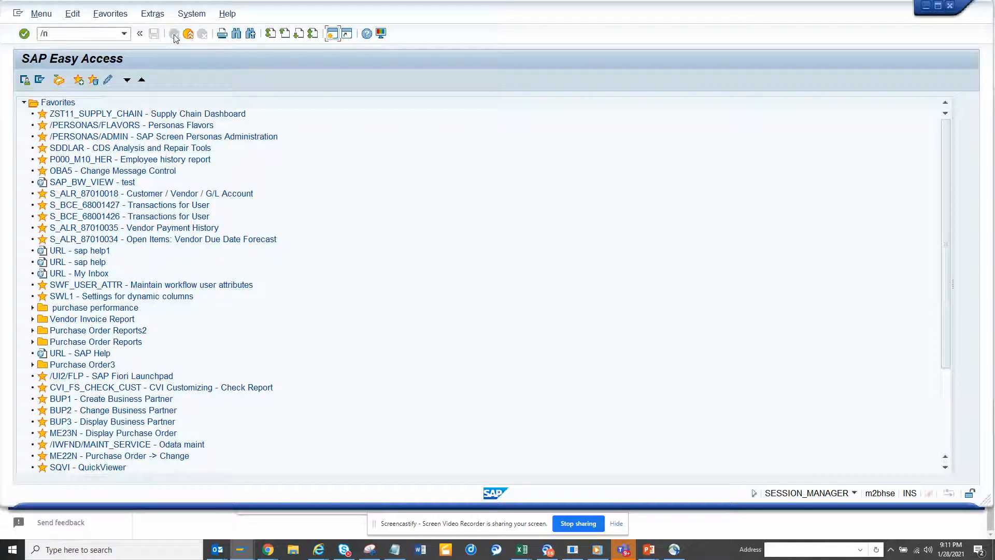
text(mm03)
- Display material JAEWM-2 in MM03 with the Basic data 1 view
key(Return)
click(174, 33)
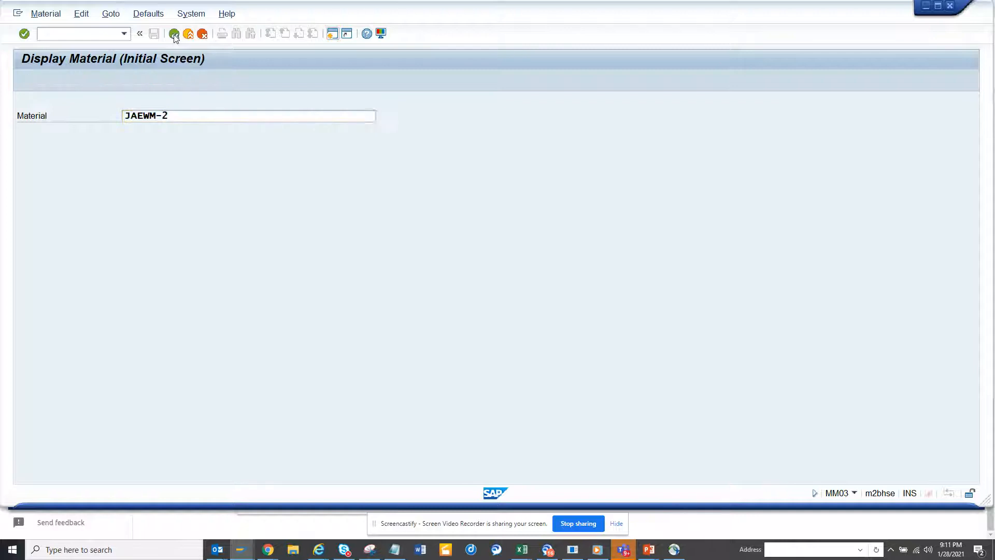
double_click(270, 162)
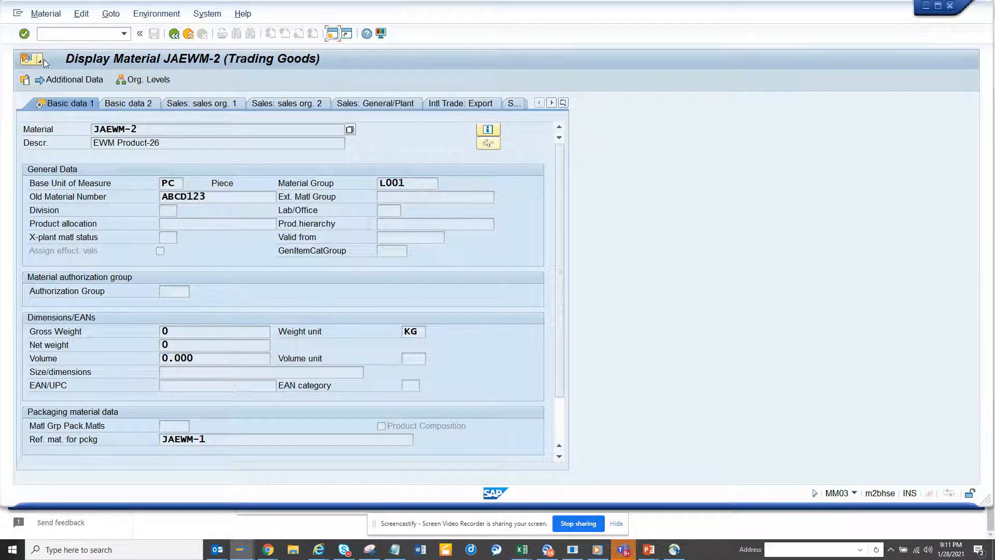
- Show the material's archived workflows via Services for Object, then start a second session
click(41, 60)
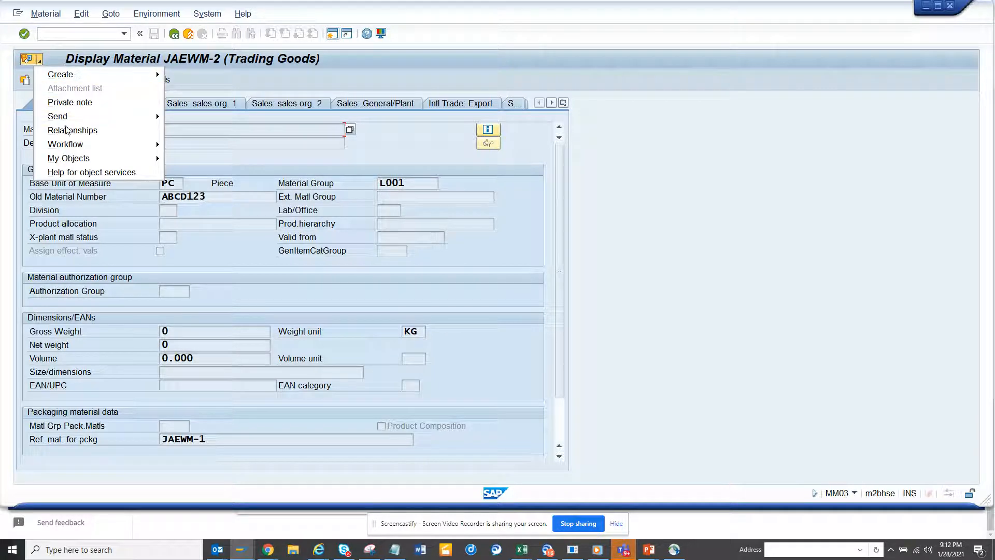
mouse_move(66, 144)
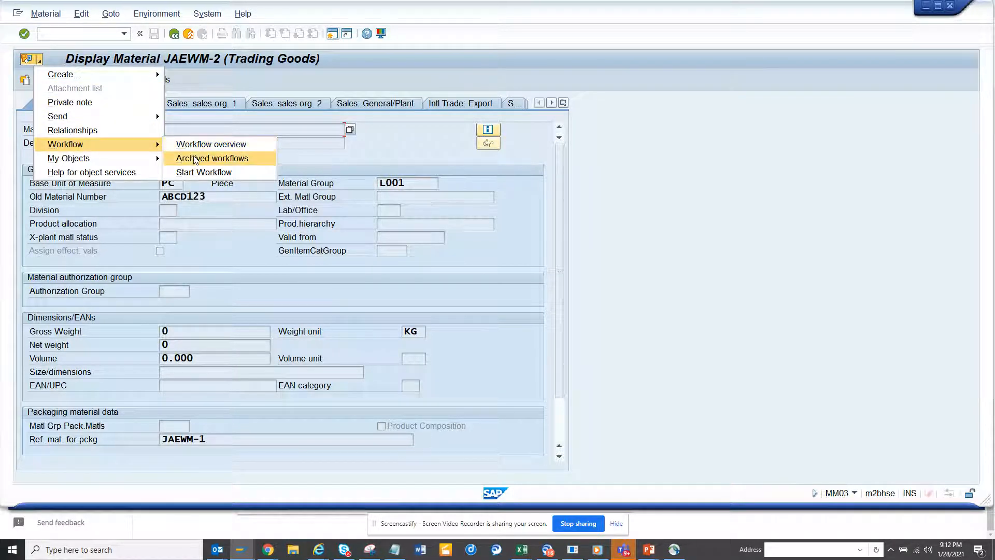
click(194, 159)
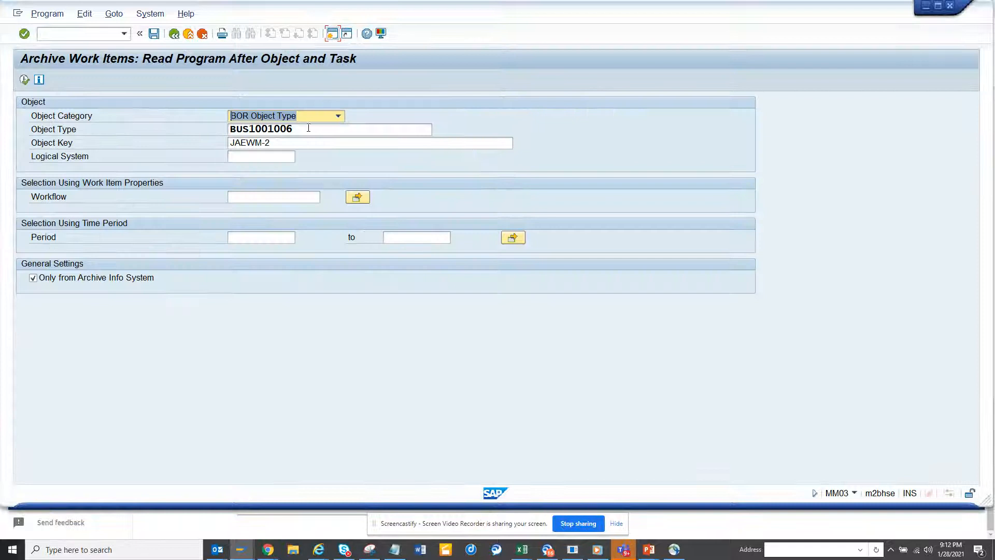
click(327, 129)
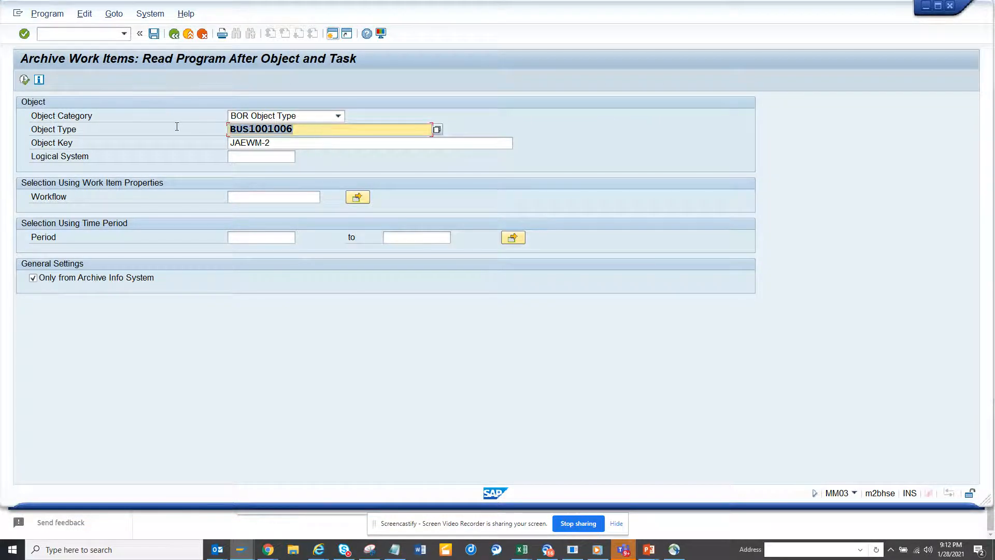
key(Home)
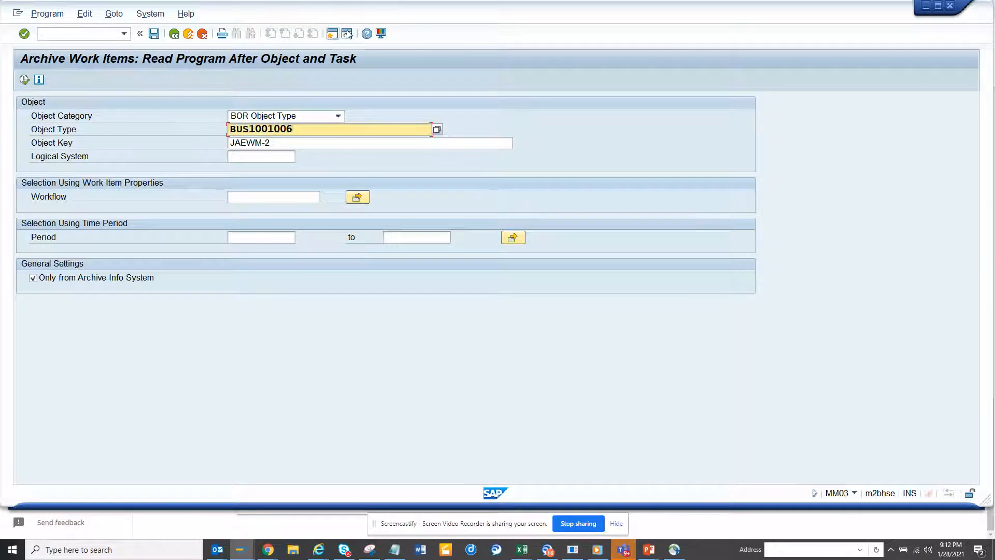
click(334, 33)
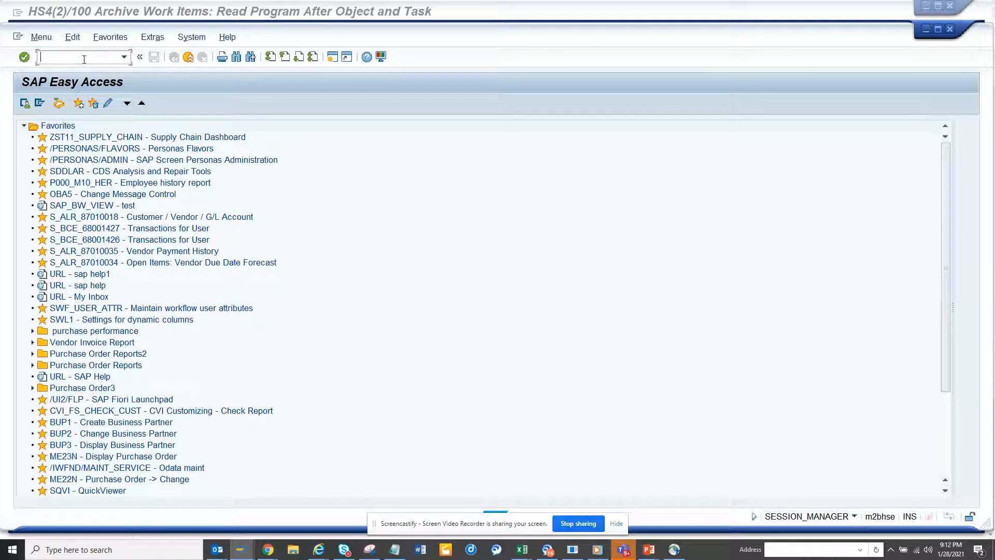
text(pftc)
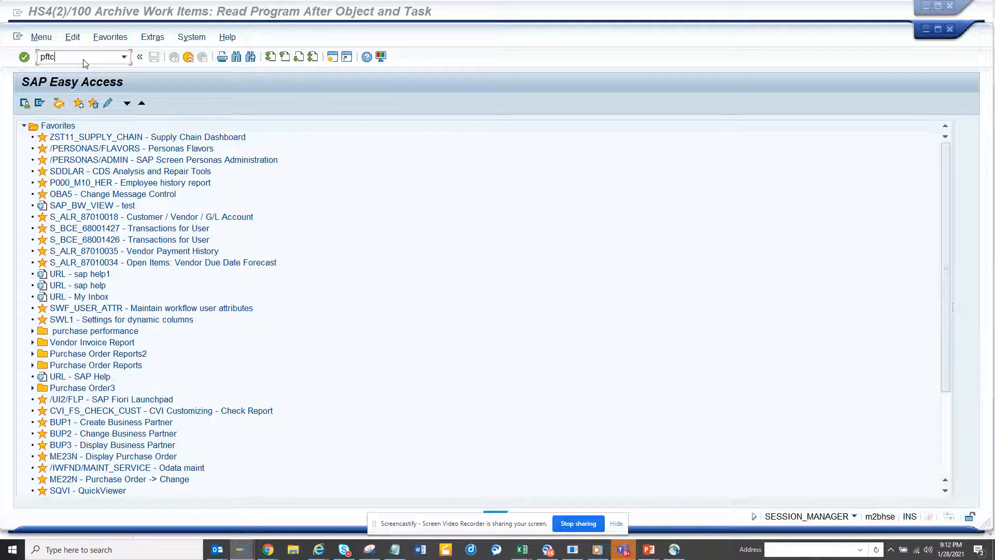
- In PFTC, start creating workflow template ZST11_MM
key(Return)
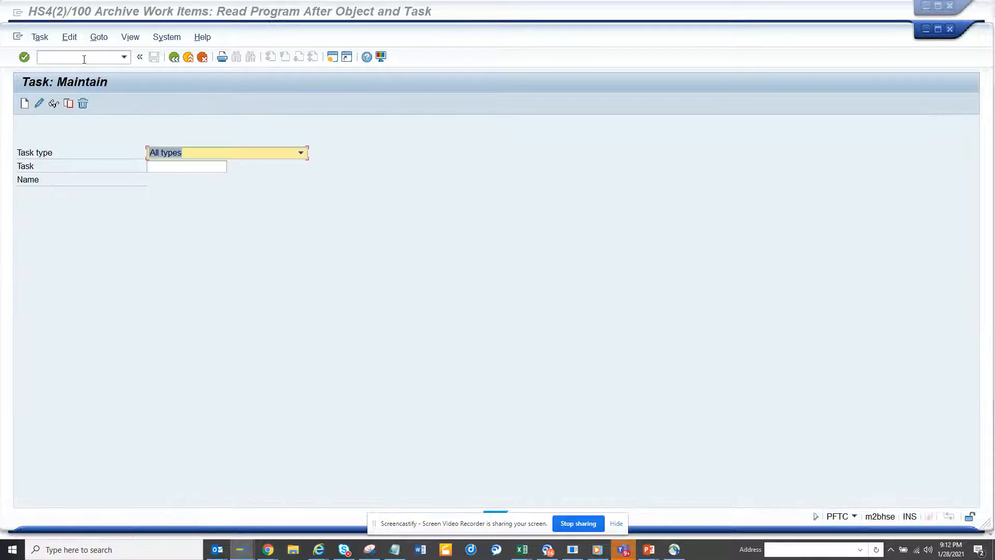
click(211, 152)
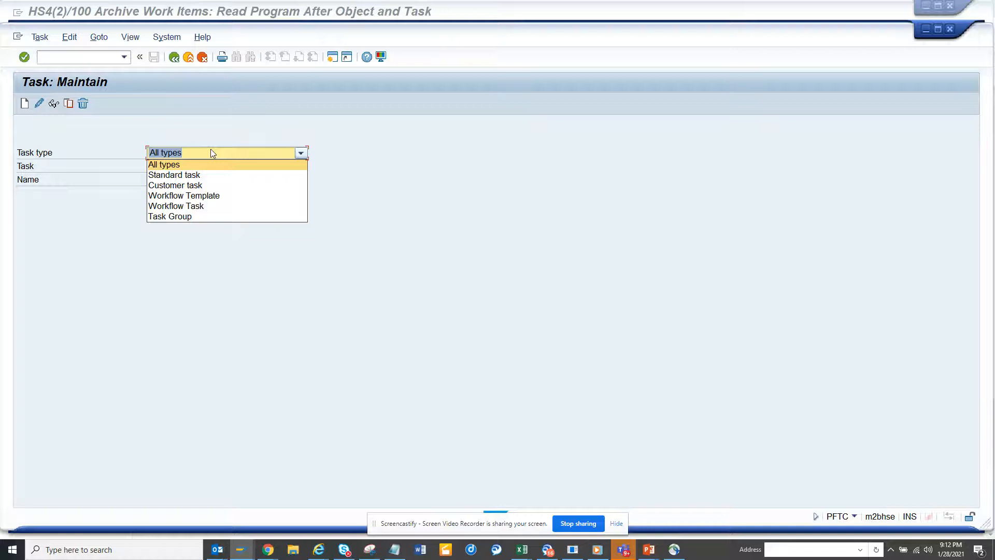
click(184, 195)
click(177, 166)
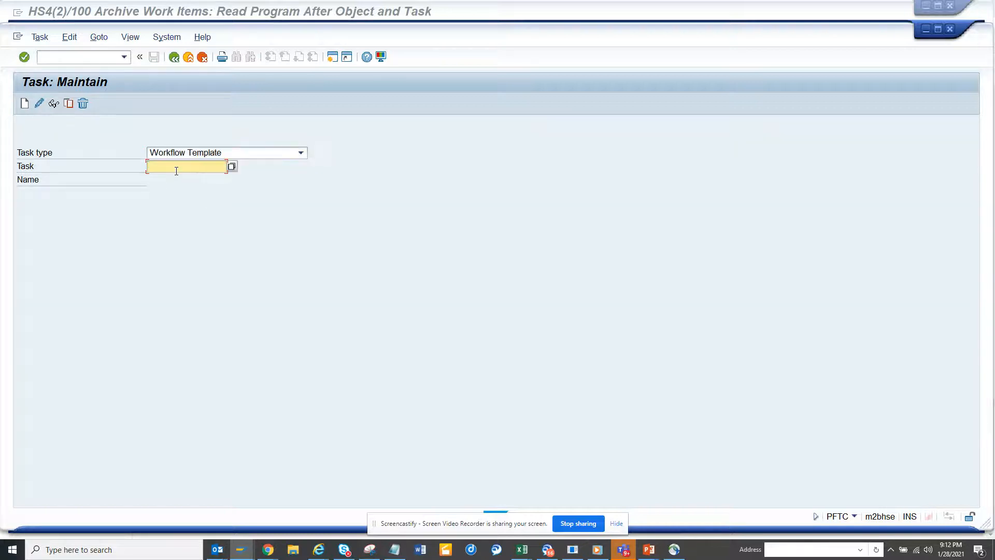
text(zst)
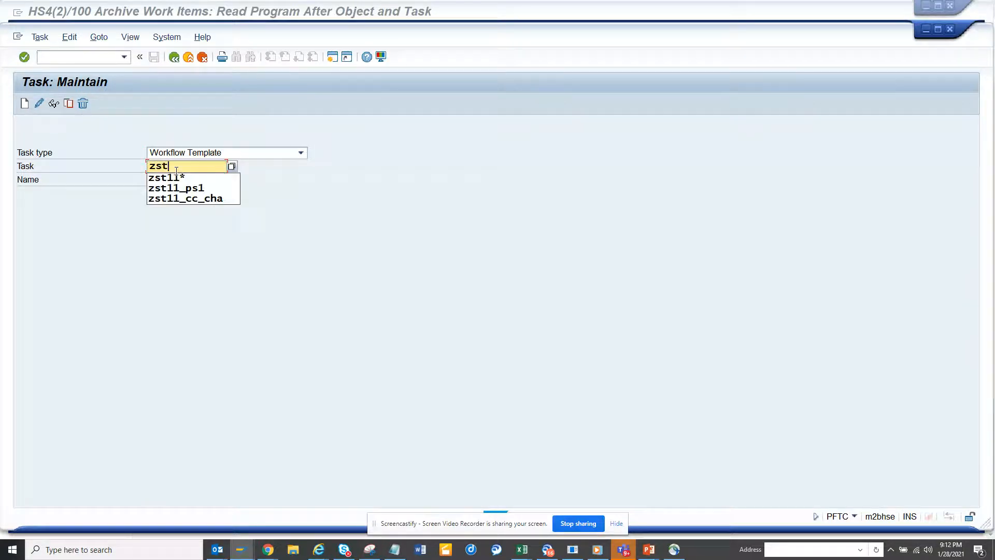
text(11_)
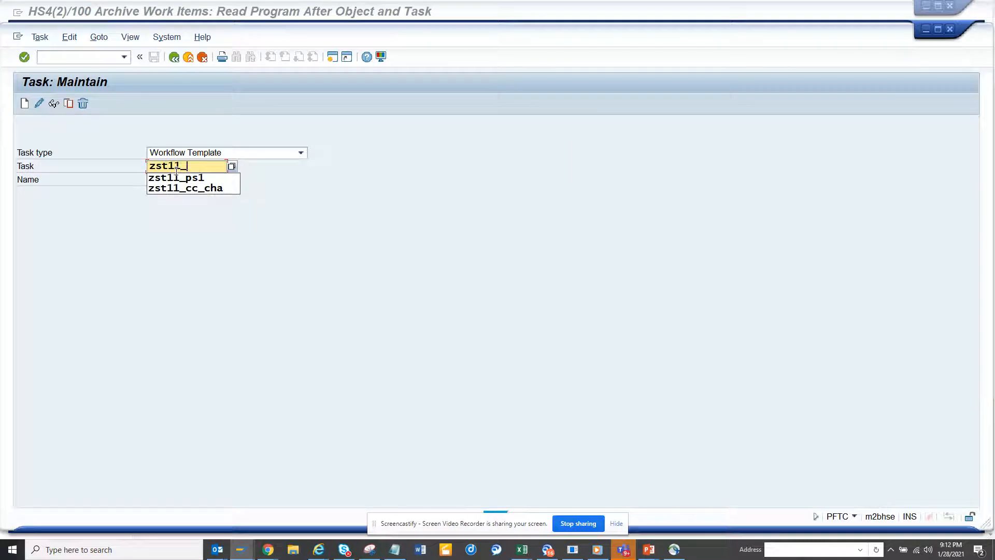
text(mm)
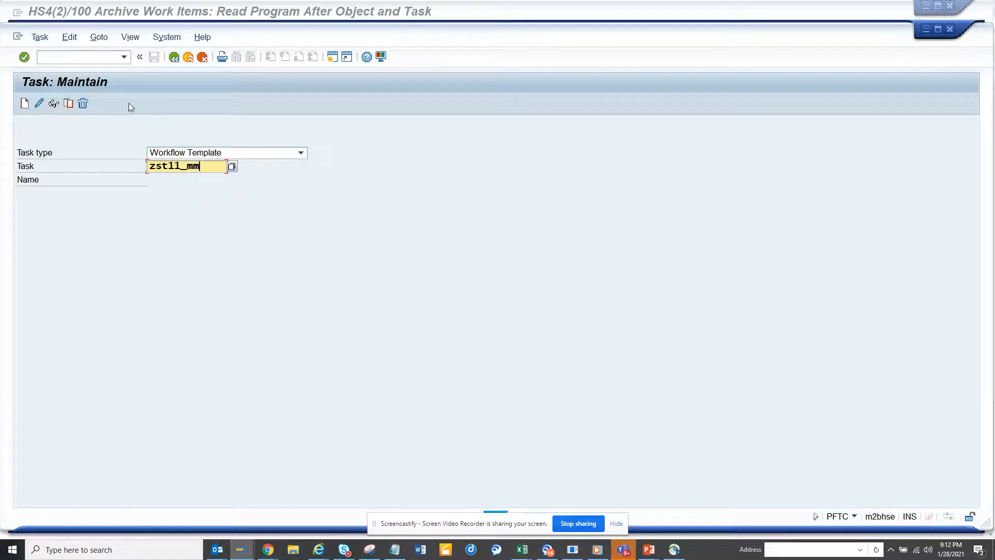
click(25, 103)
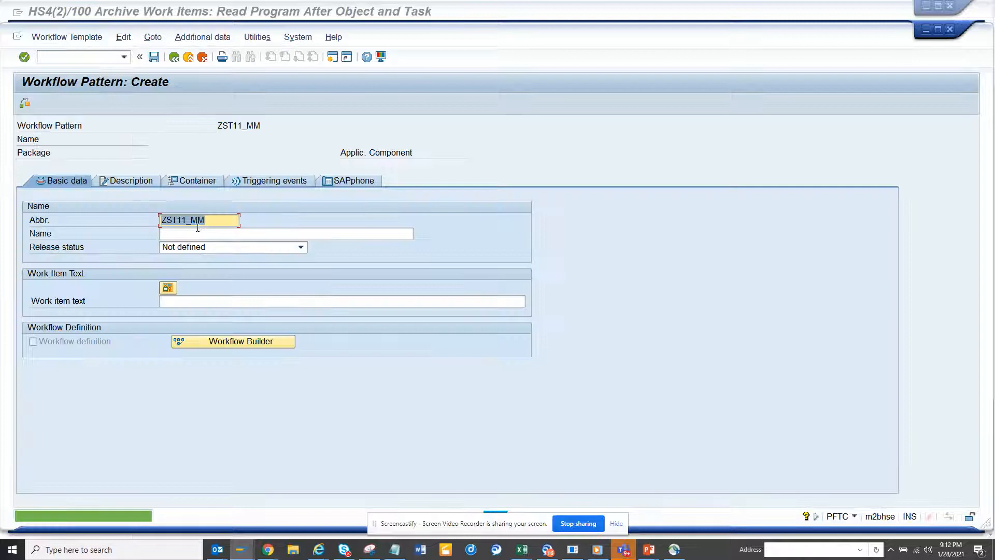
- Name it First Workflow with work item text Workflow For Material and begin a new container element
click(209, 234)
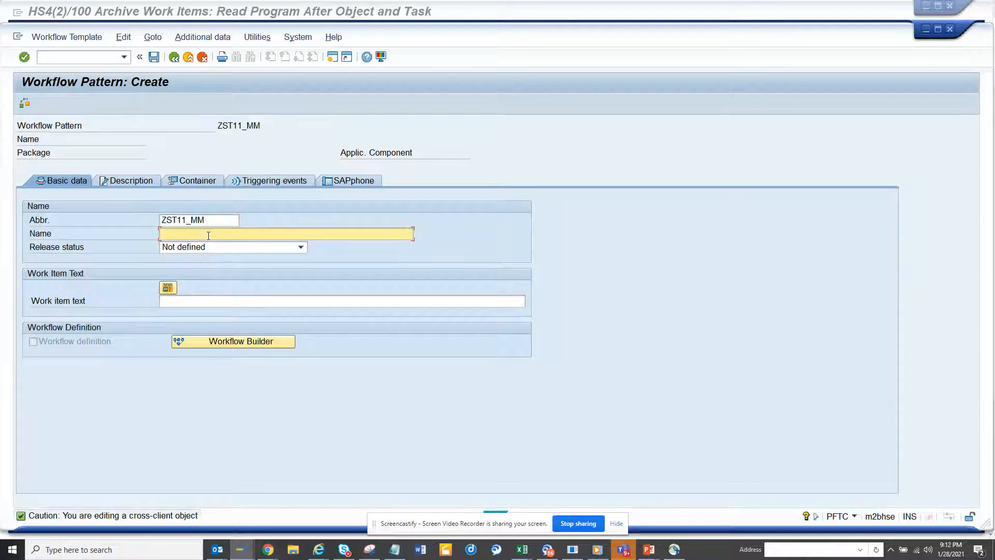
text(First )
text(Workflow)
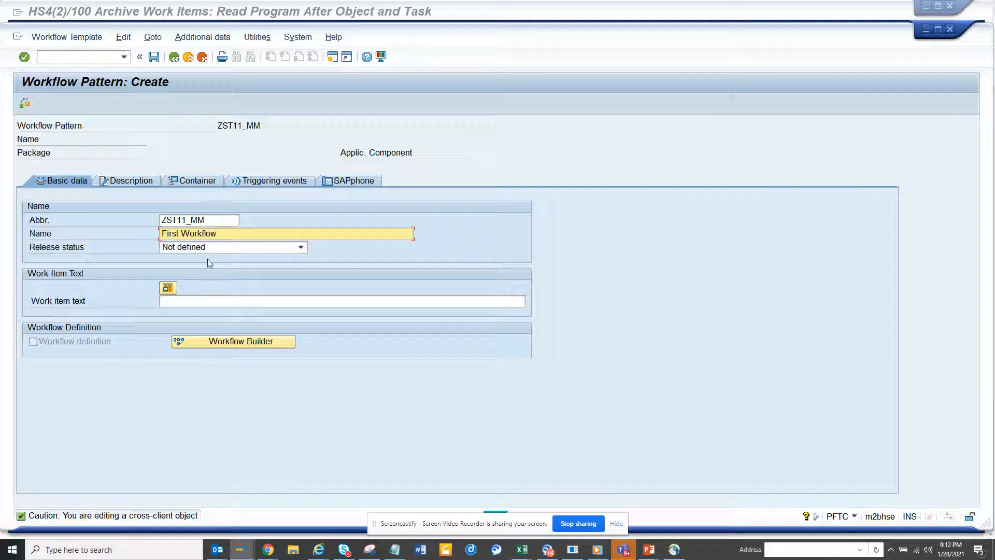
click(203, 300)
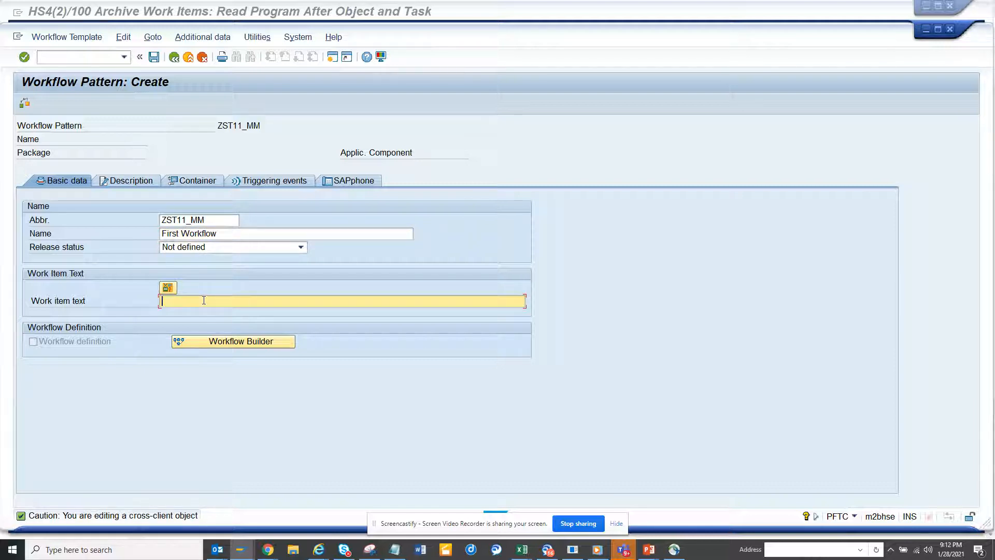
text(Workflow )
text(For Ma)
text(terial)
click(200, 181)
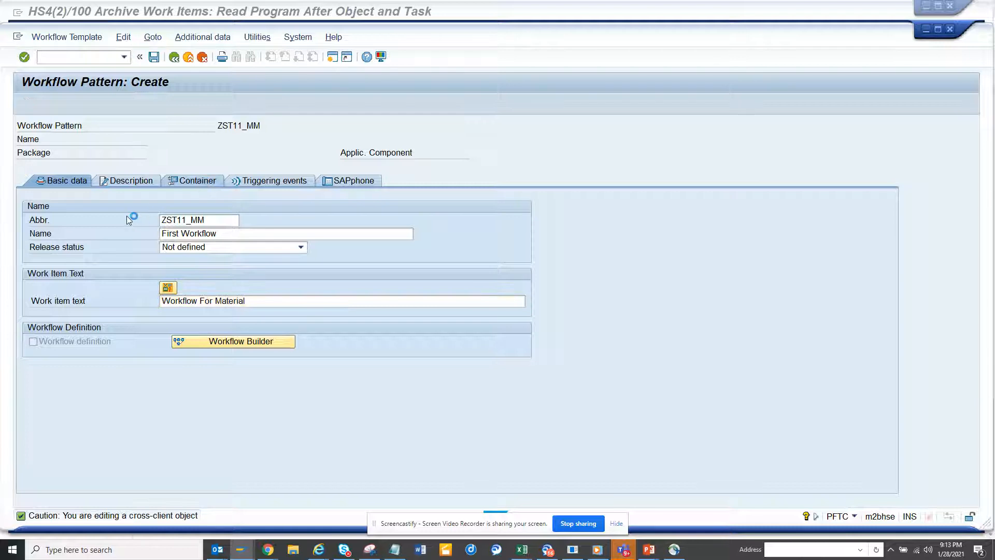
click(31, 208)
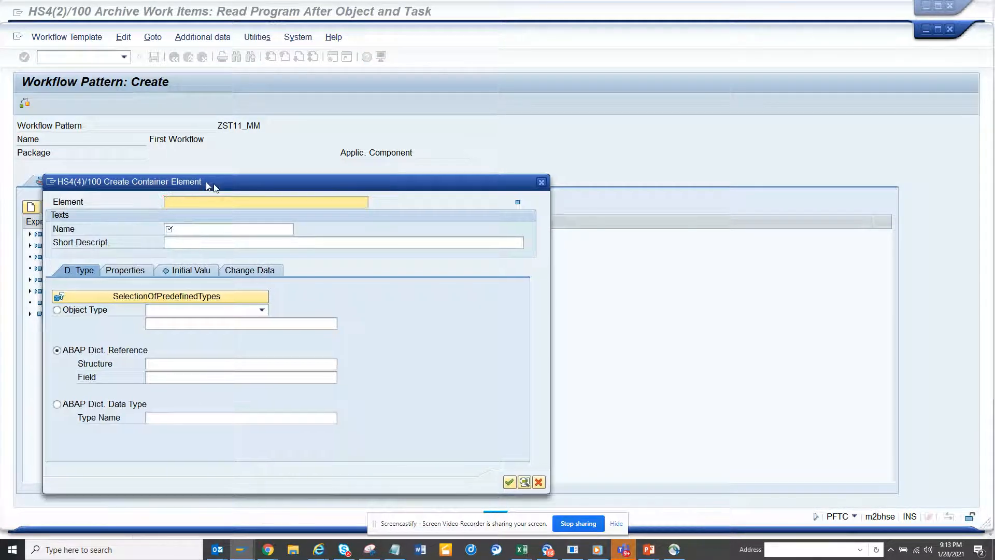
- Fill the element, name and short description of the new container element with Material
drag(190, 179, 420, 192)
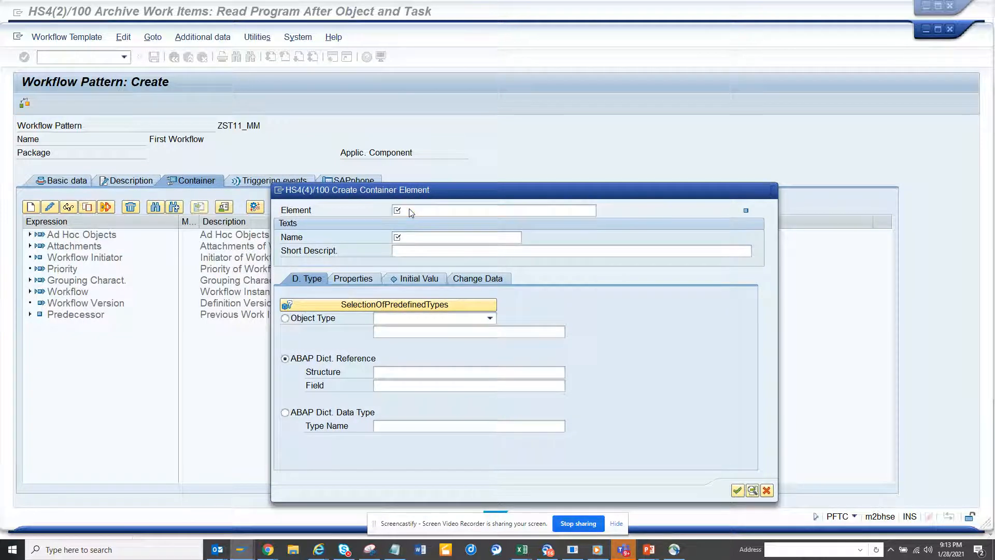
key(Return)
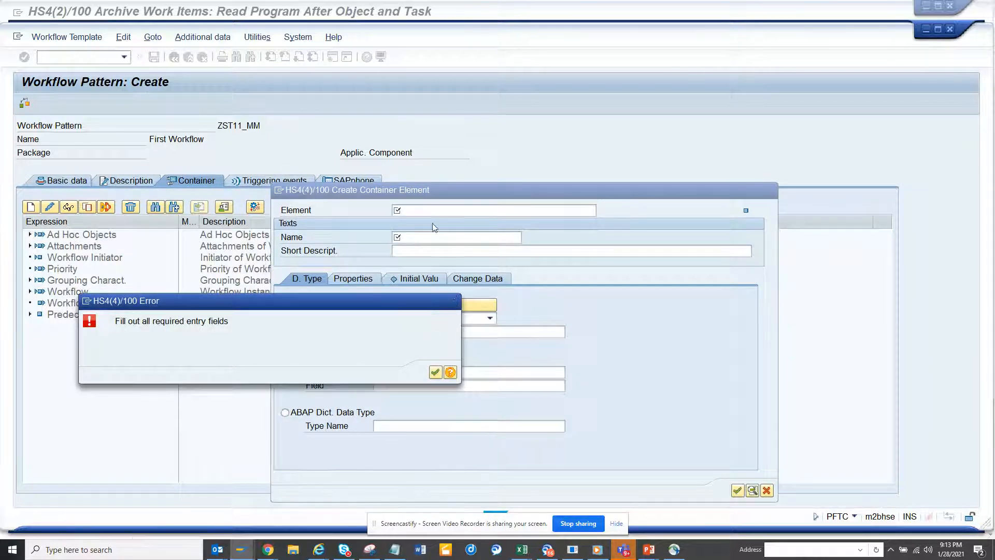
click(453, 302)
text(Material)
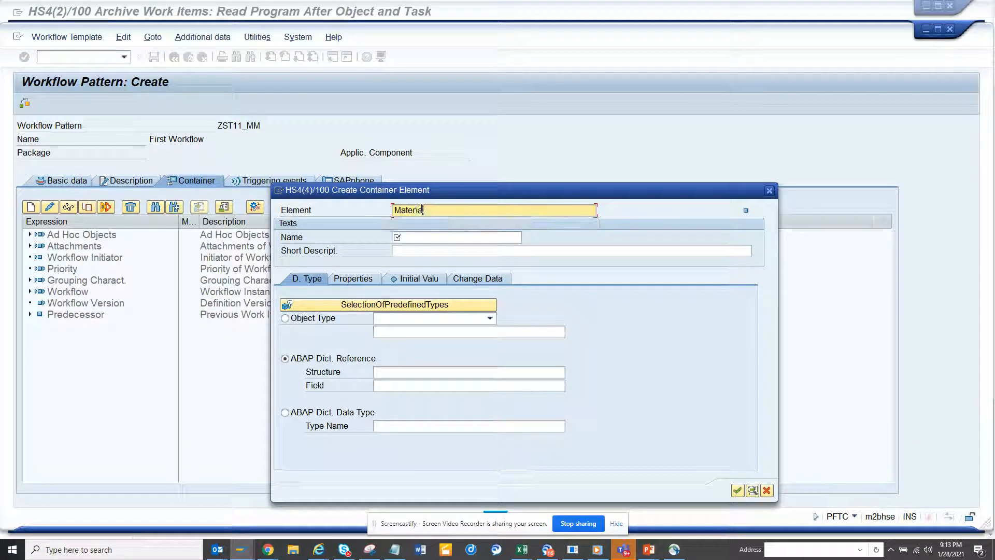
drag(421, 210, 332, 212)
key(ctrl+c)
click(407, 238)
key(ctrl+v)
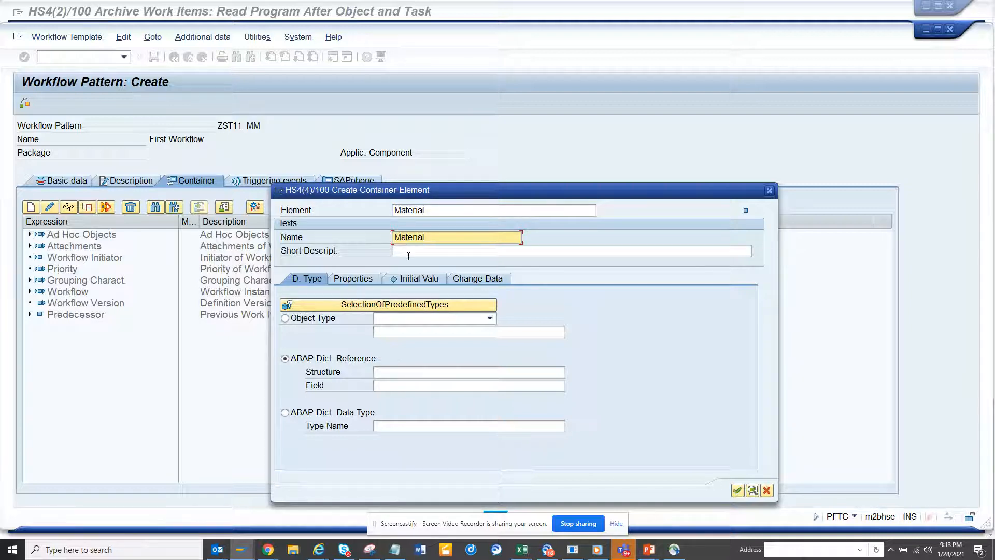
click(408, 251)
key(ctrl+v)
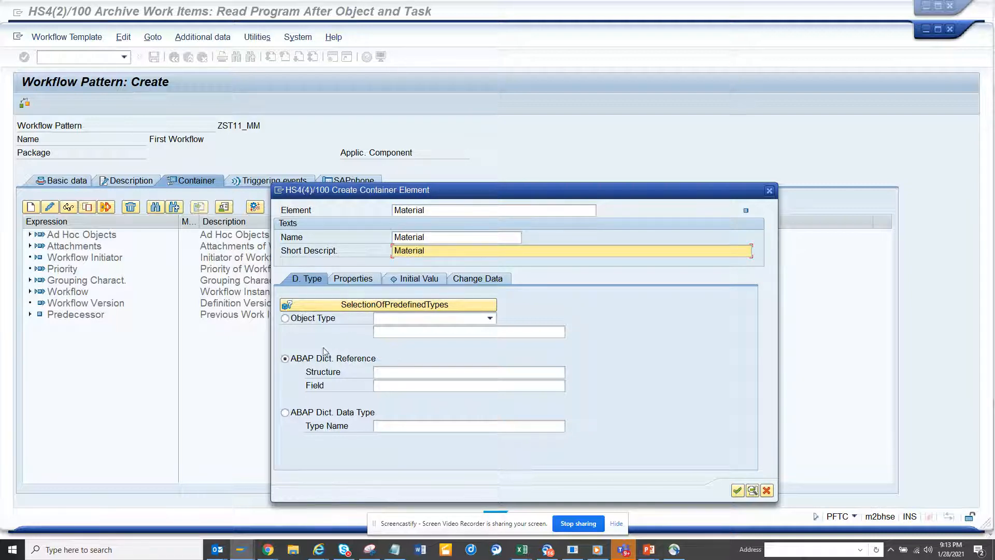
- Define it as BOR object type BUS1001006, copied from the archived work items window
click(285, 319)
click(489, 318)
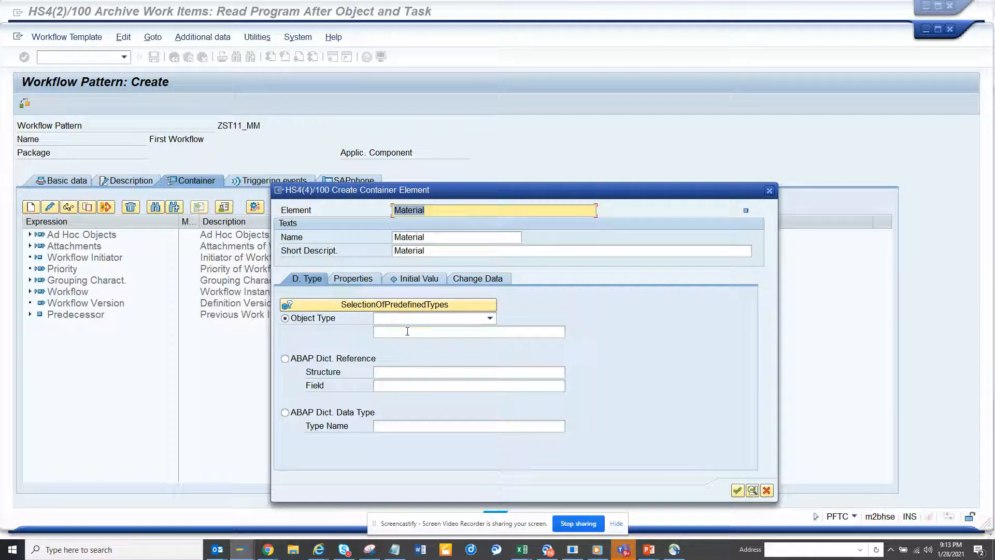
click(431, 318)
click(413, 342)
click(467, 331)
key(alt+Tab)
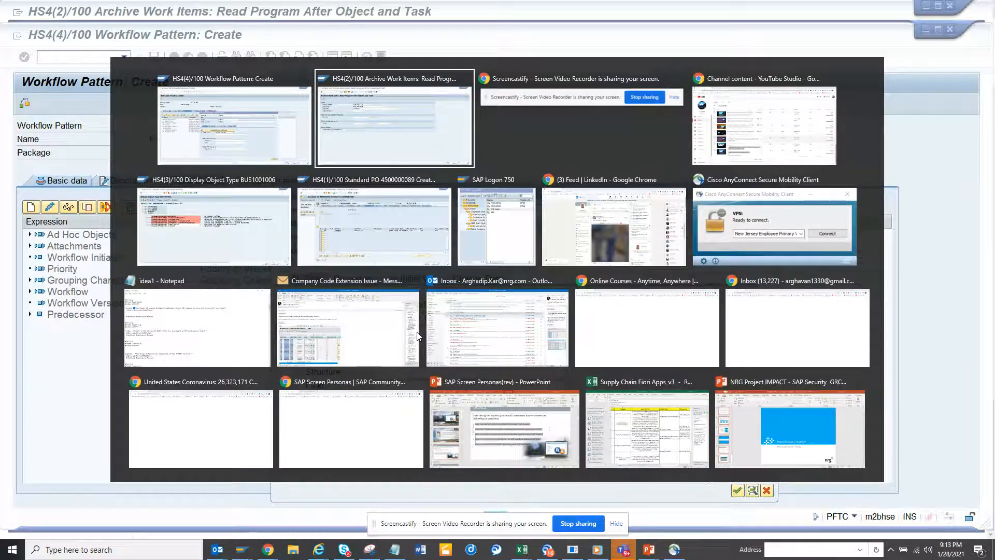
key(alt+Tab)
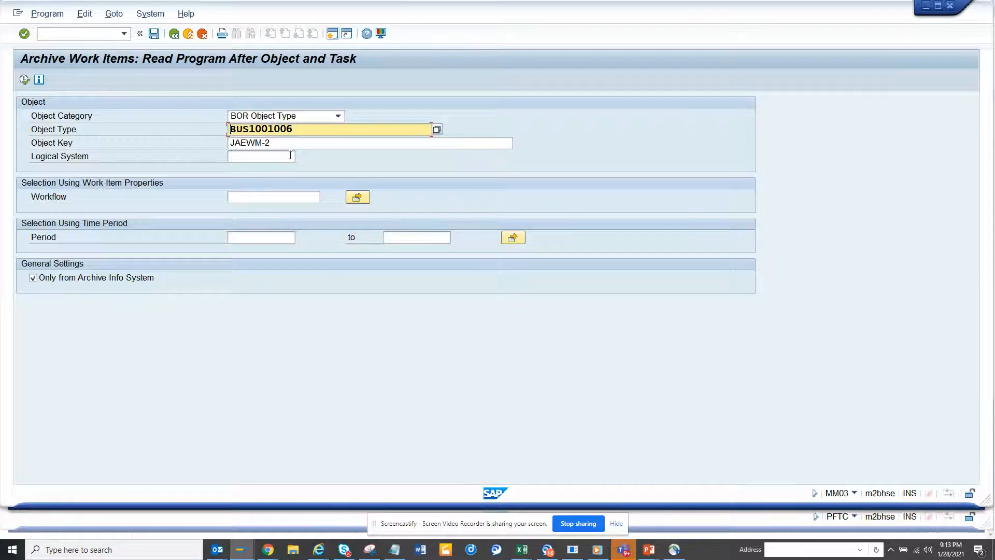
drag(303, 129, 228, 129)
key(ctrl+c)
key(alt+Tab)
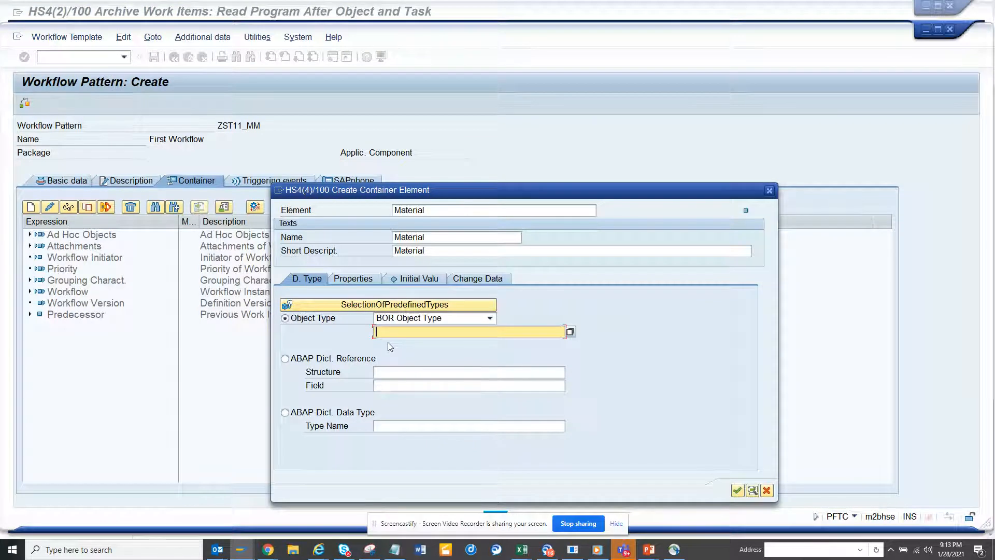
key(ctrl+v)
- Flag the Material element for import and export and confirm it
click(353, 279)
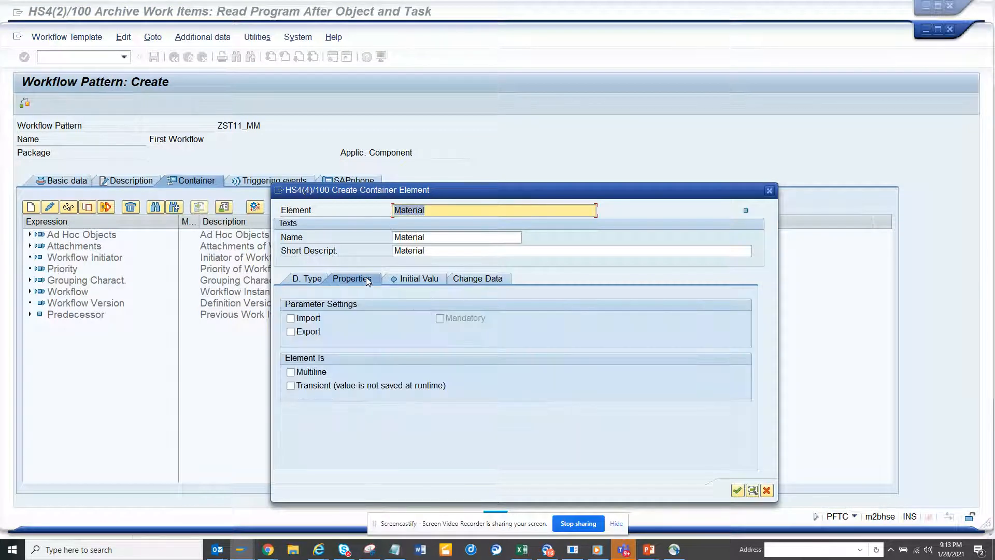
click(289, 318)
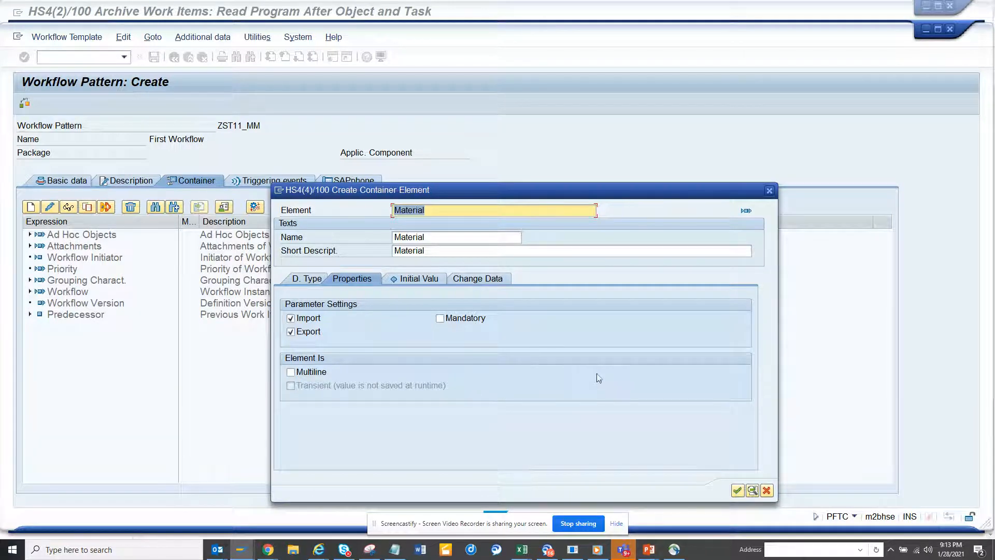
click(736, 491)
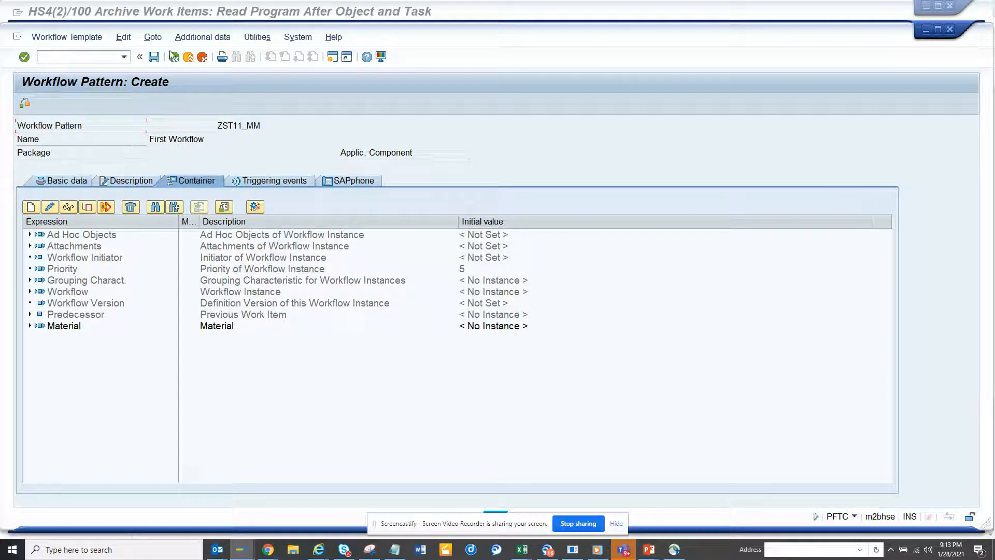
- Go to agent assignment maintenance, saving the workflow pattern as a local object
click(153, 37)
mouse_move(184, 110)
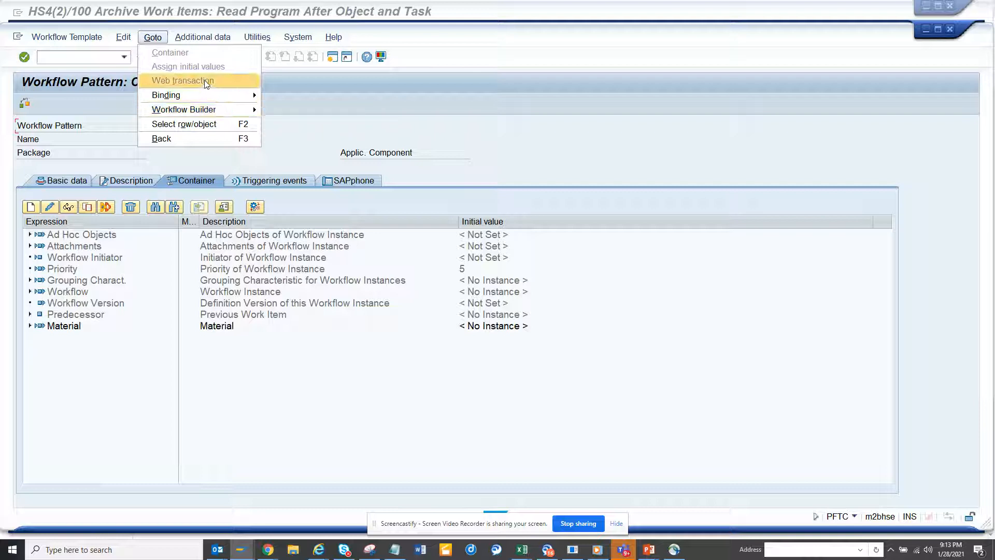
click(214, 40)
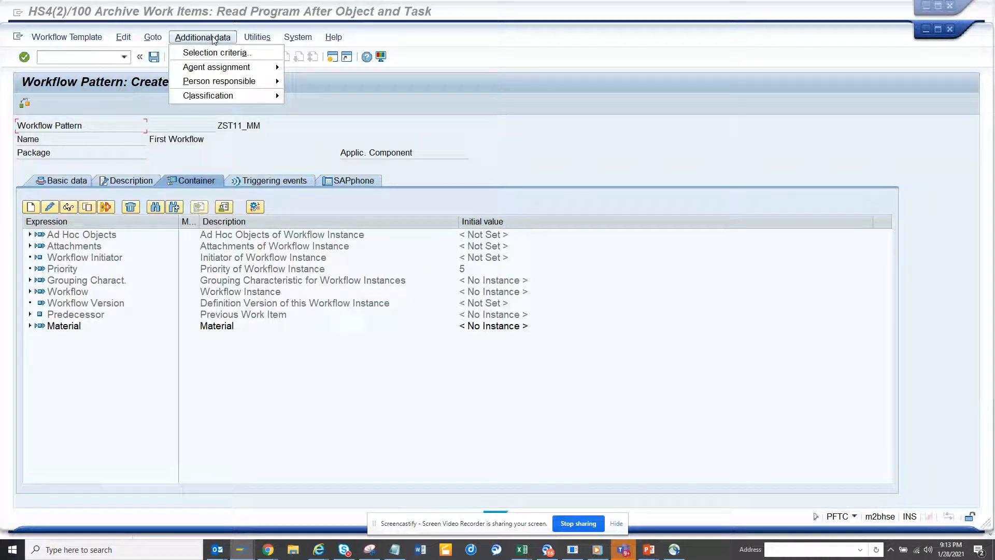
mouse_move(217, 68)
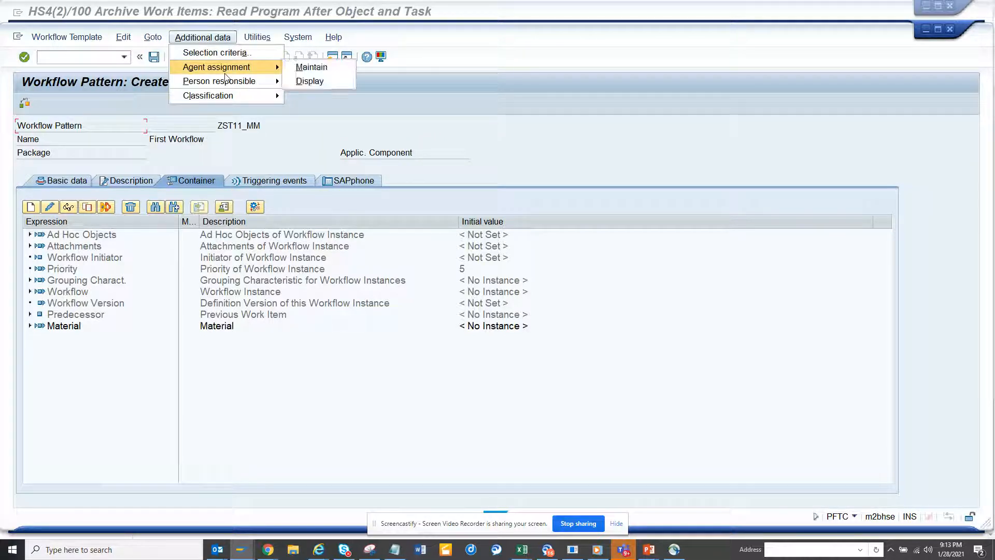
click(311, 67)
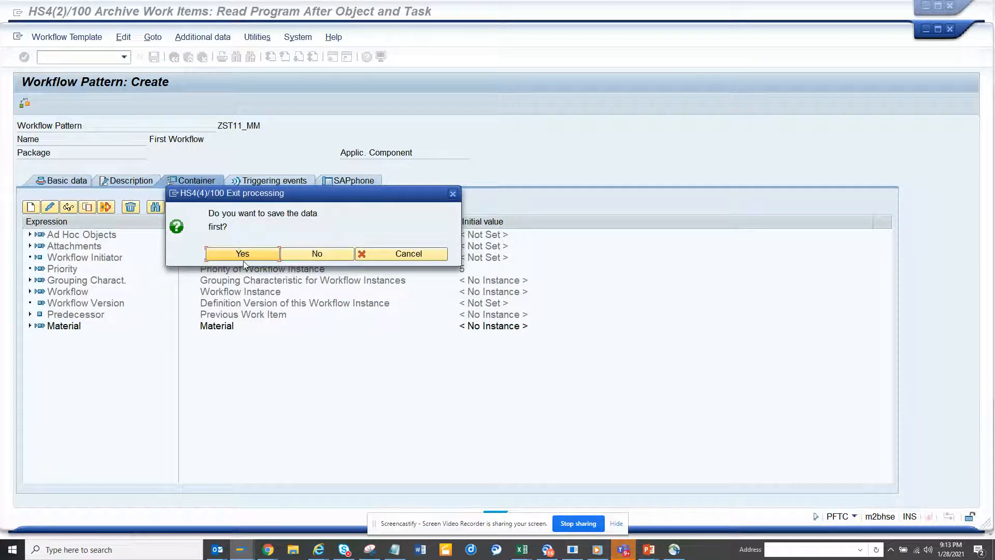
click(241, 254)
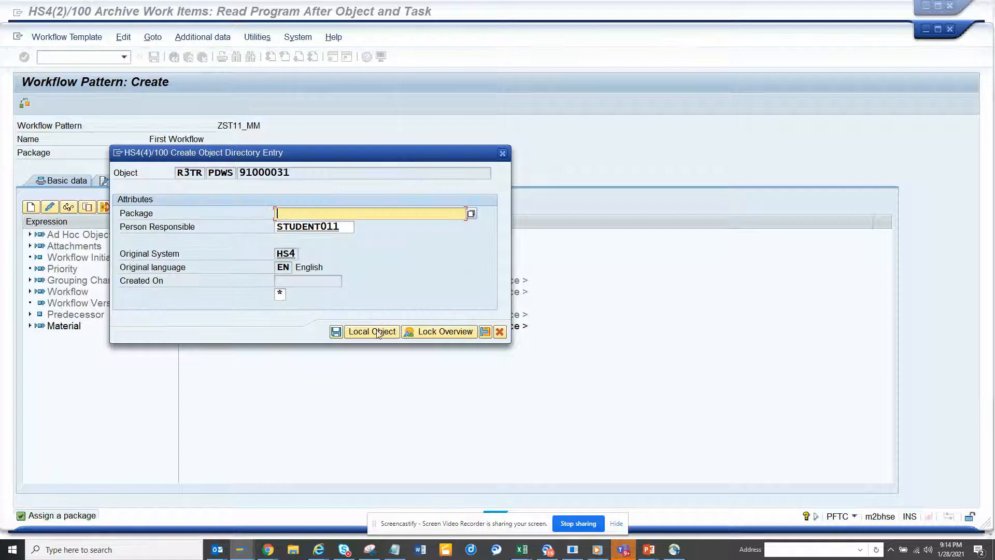
click(366, 331)
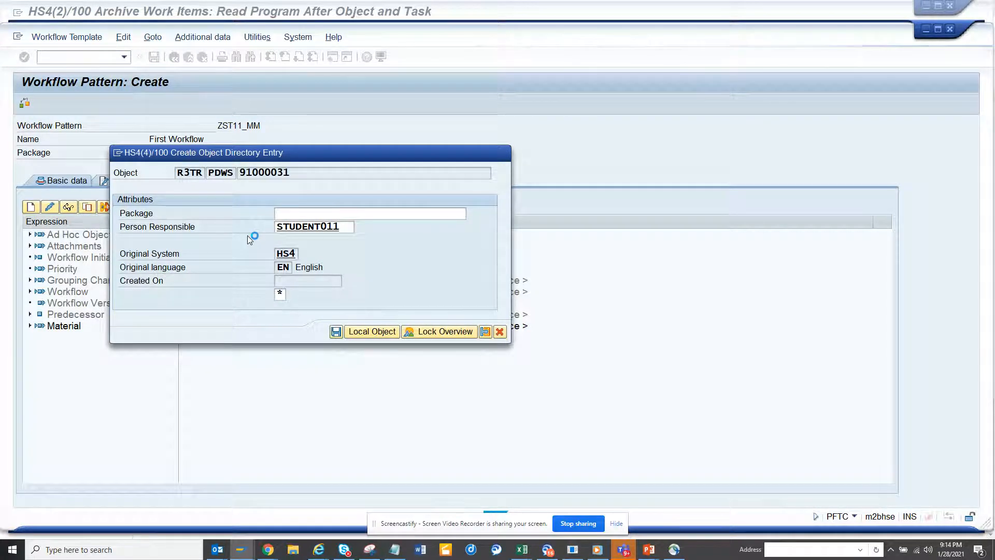
- Classify First Workflow as a general task and return to the workflow pattern
click(72, 141)
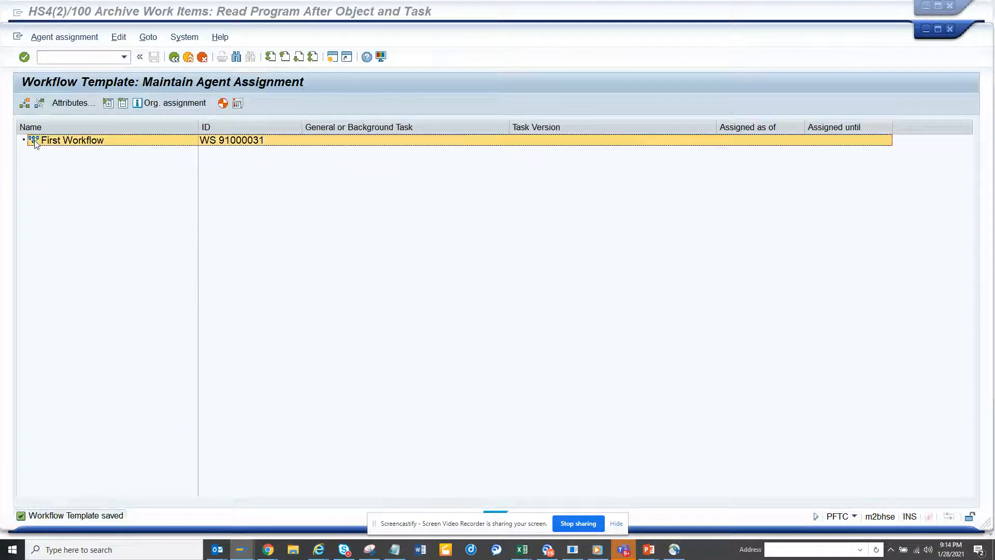
click(74, 103)
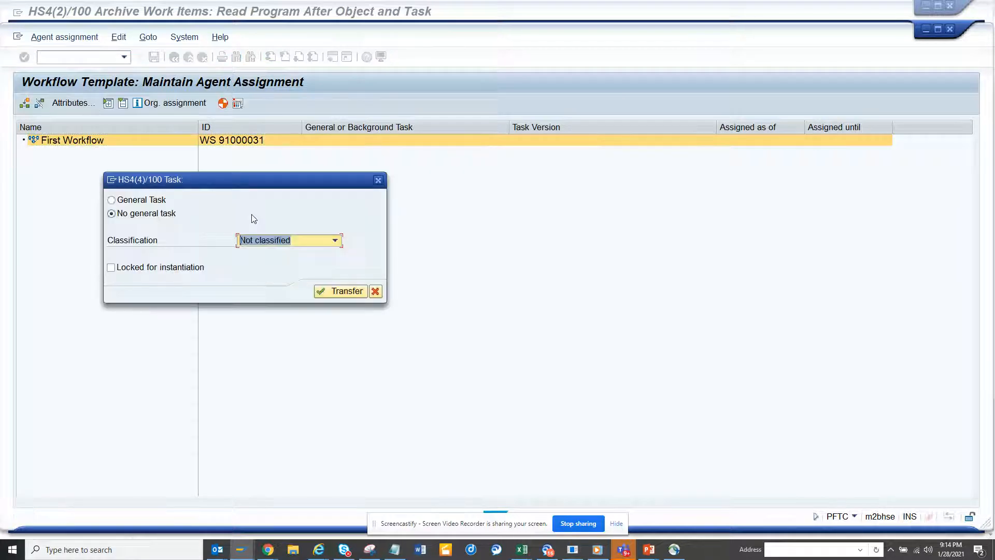
click(142, 200)
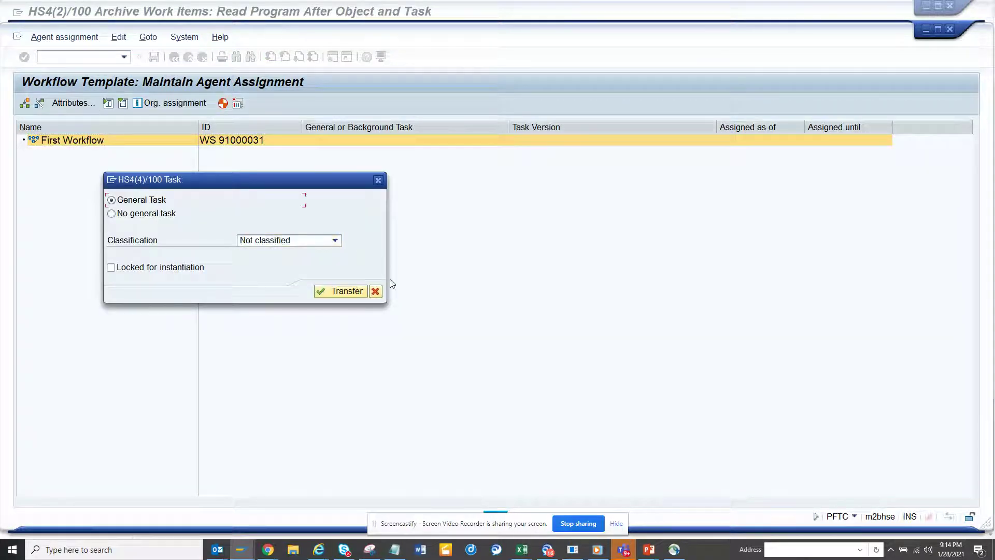
click(347, 291)
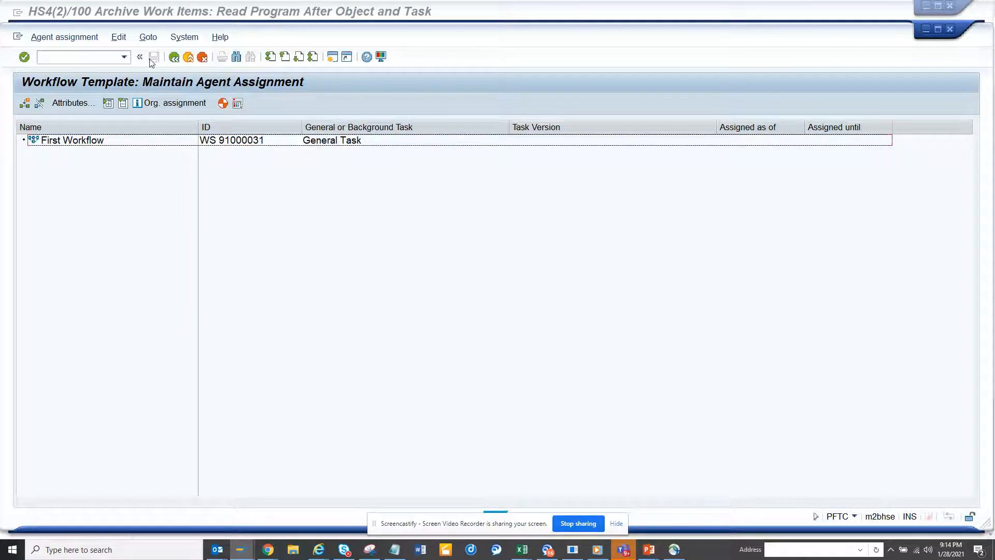
click(174, 57)
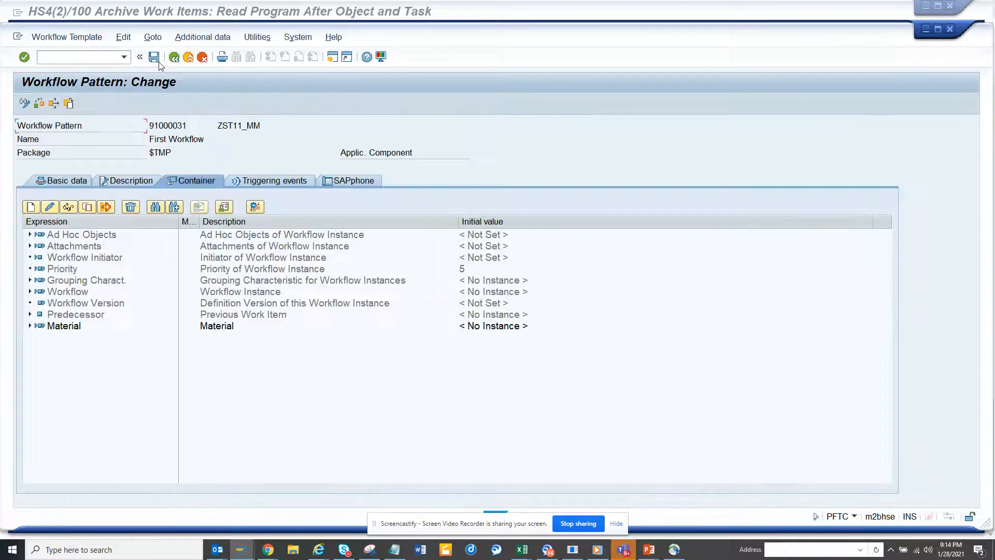
- Open ZST11_MM in the Workflow Builder and create a step at the undefined step
click(67, 180)
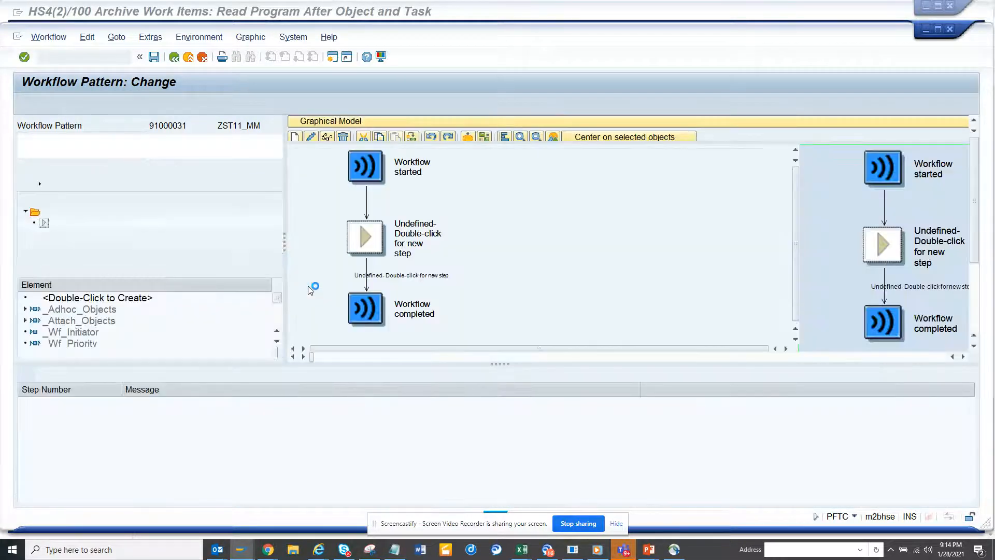
right_click(373, 242)
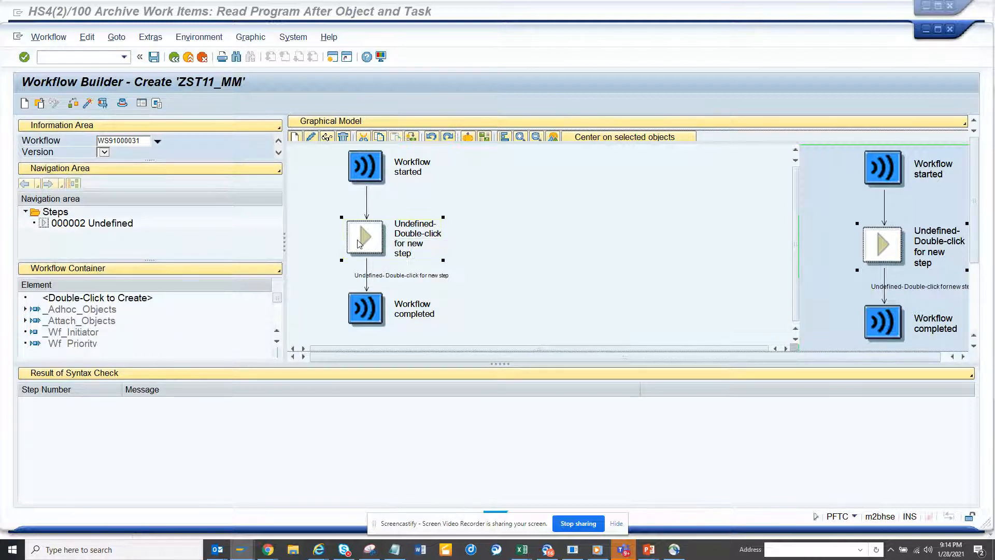
right_click(360, 243)
click(392, 247)
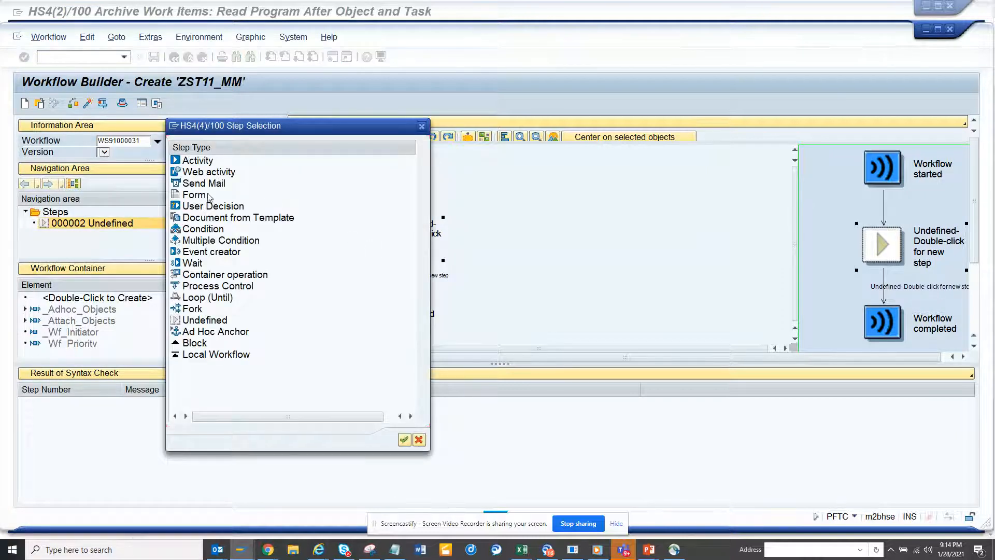
- Insert a User Decision step from the Step Selection list
click(208, 208)
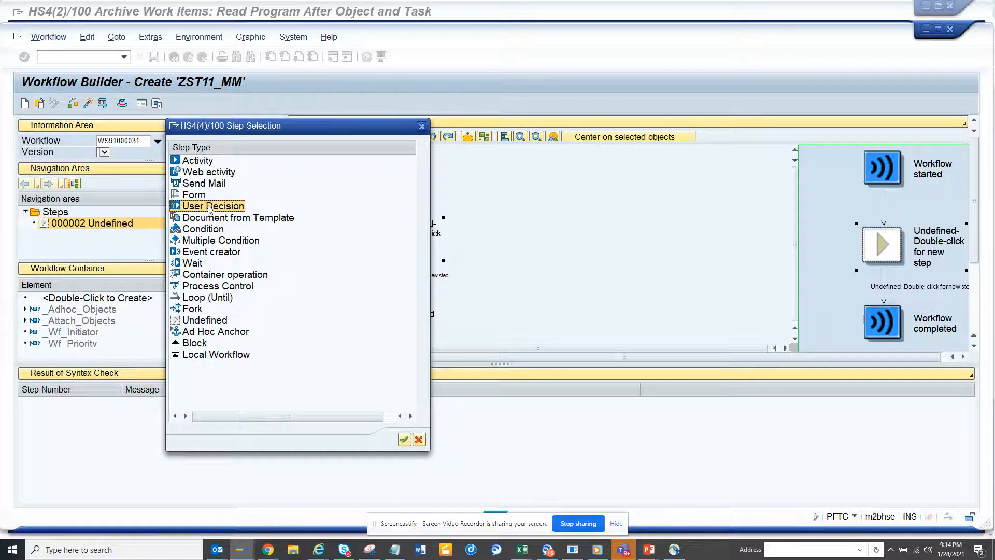
double_click(208, 207)
text(D)
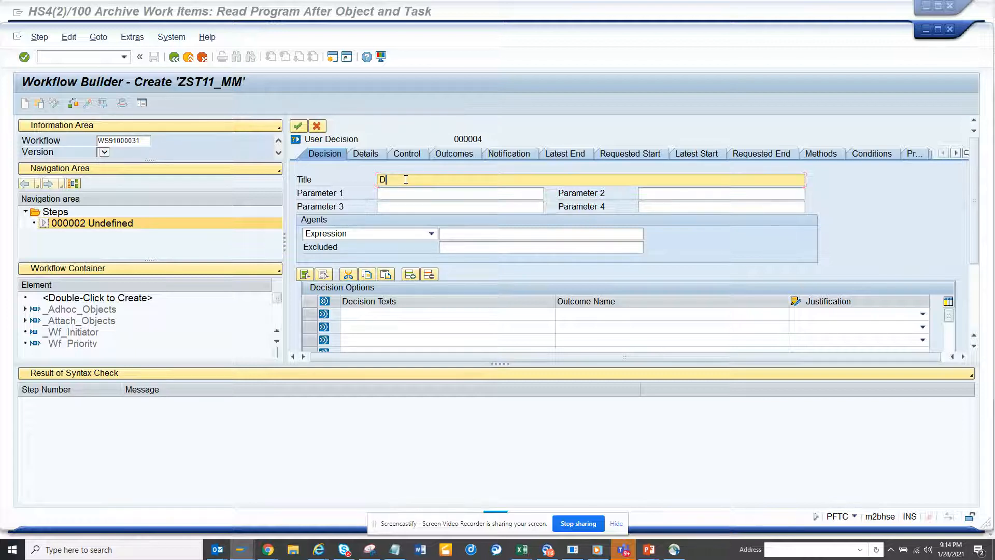
text(isplay Materi)
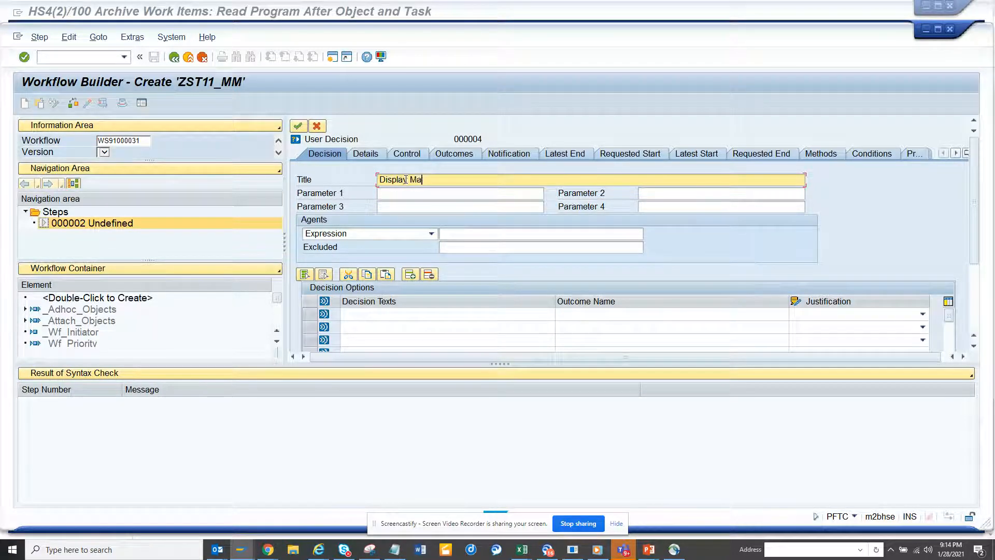
text(al &)
- Set parameter 1 of the Display Material & decision to &MATERIAL.MATERIAL&
click(456, 193)
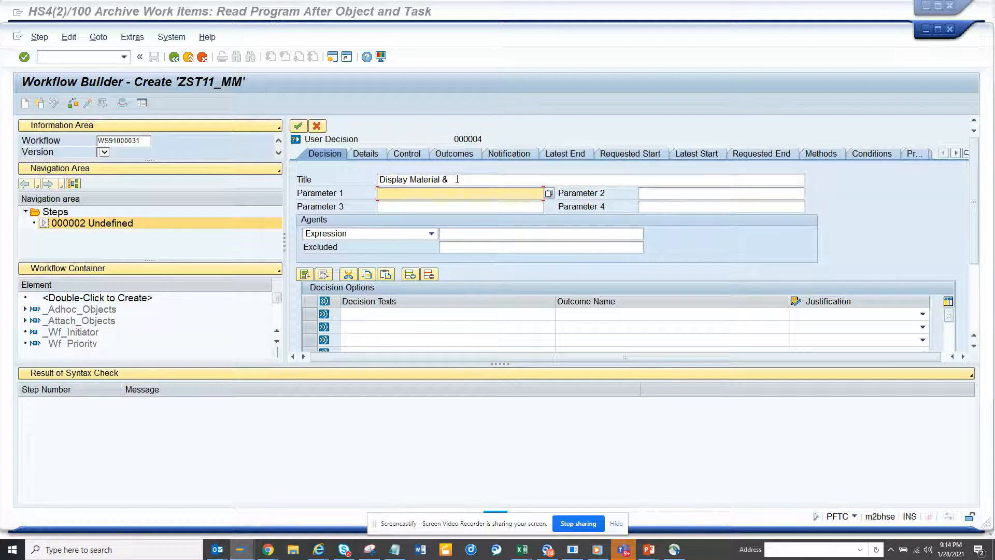
click(549, 194)
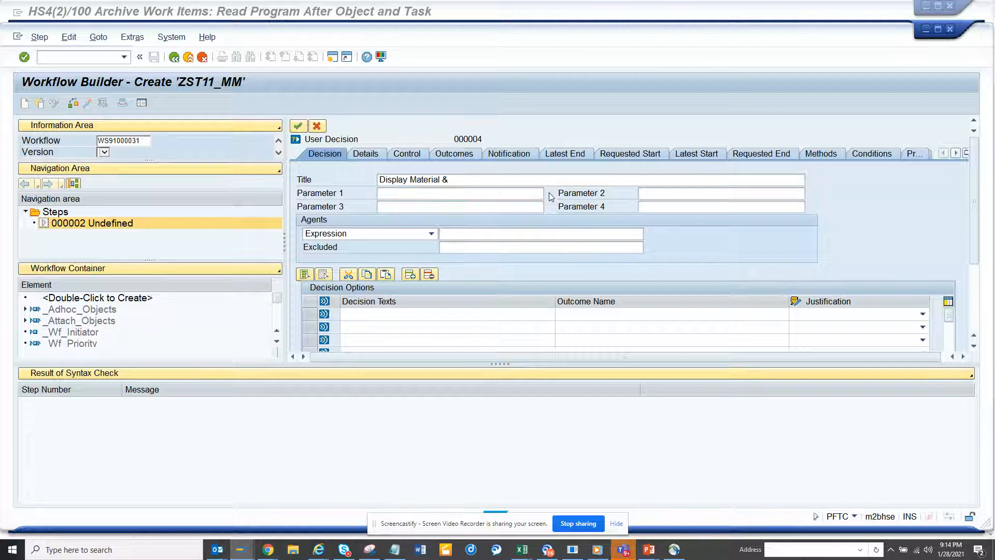
click(42, 287)
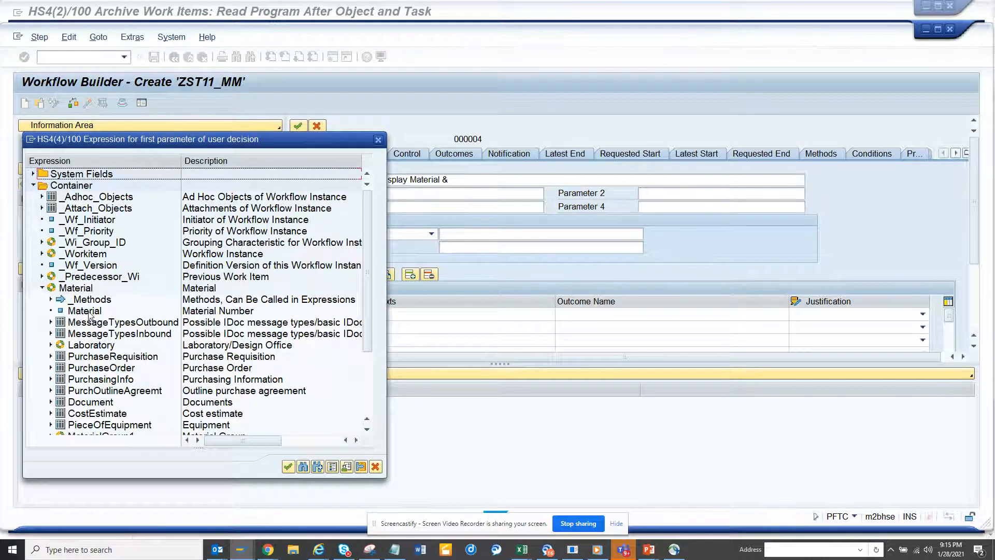
double_click(84, 311)
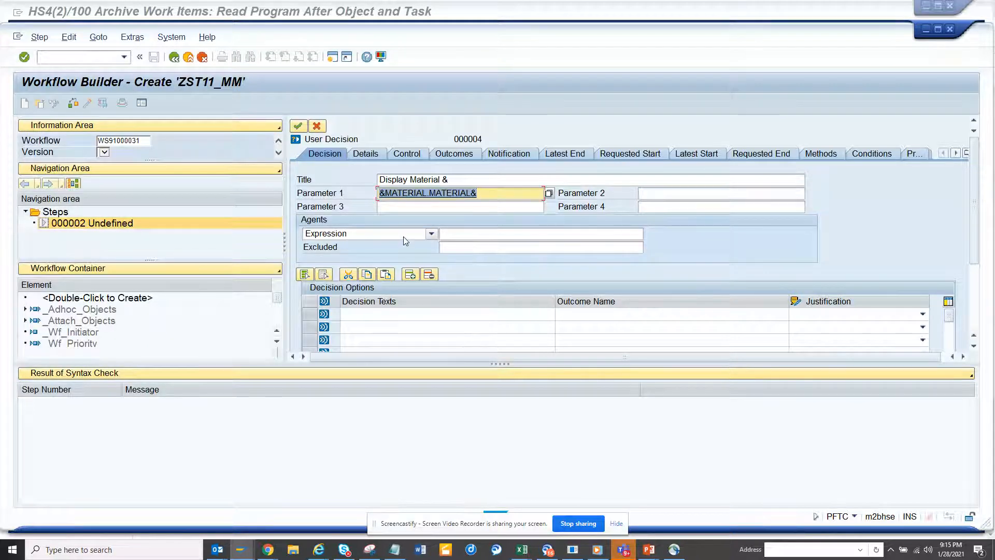
- Assign &_WF_INITIATOR& as the decision step's agent
click(466, 234)
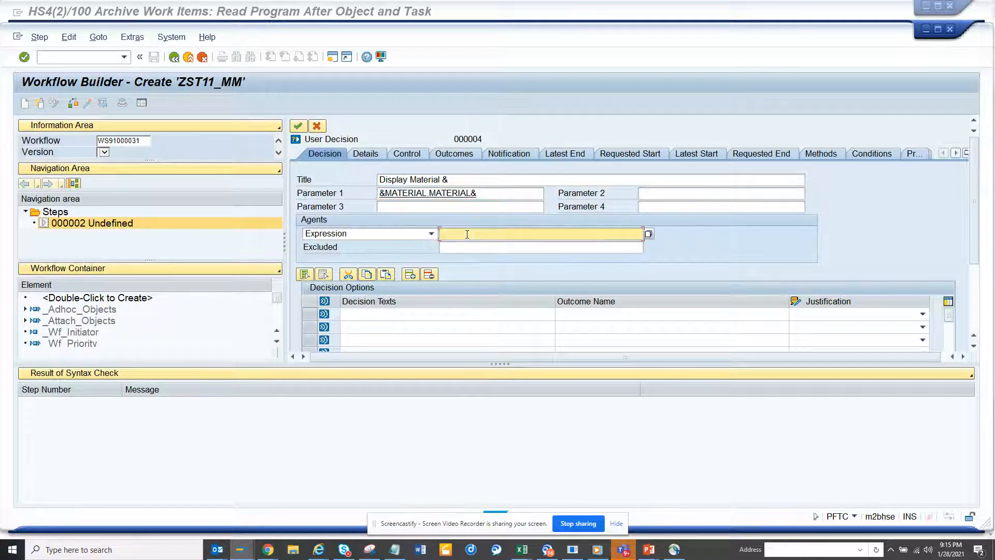
click(647, 234)
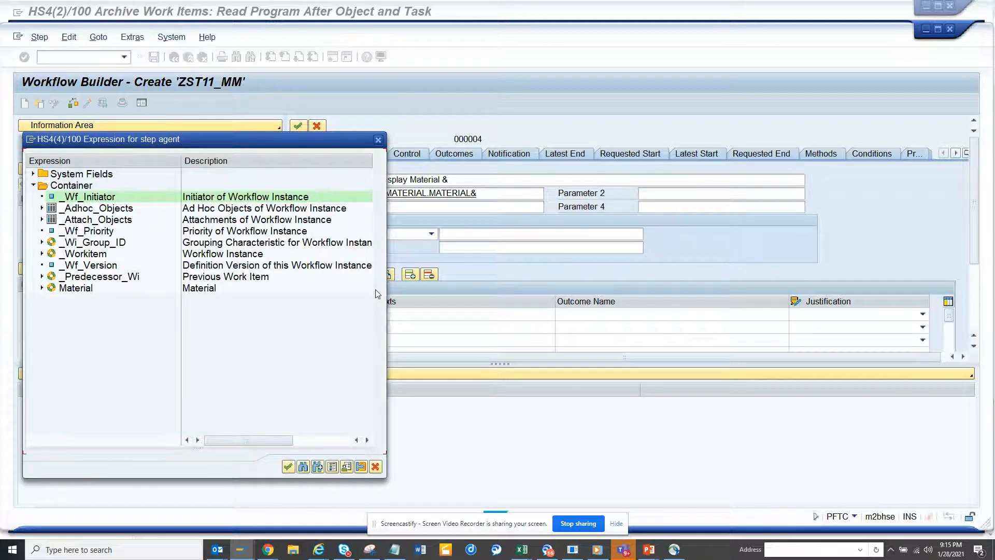
double_click(87, 197)
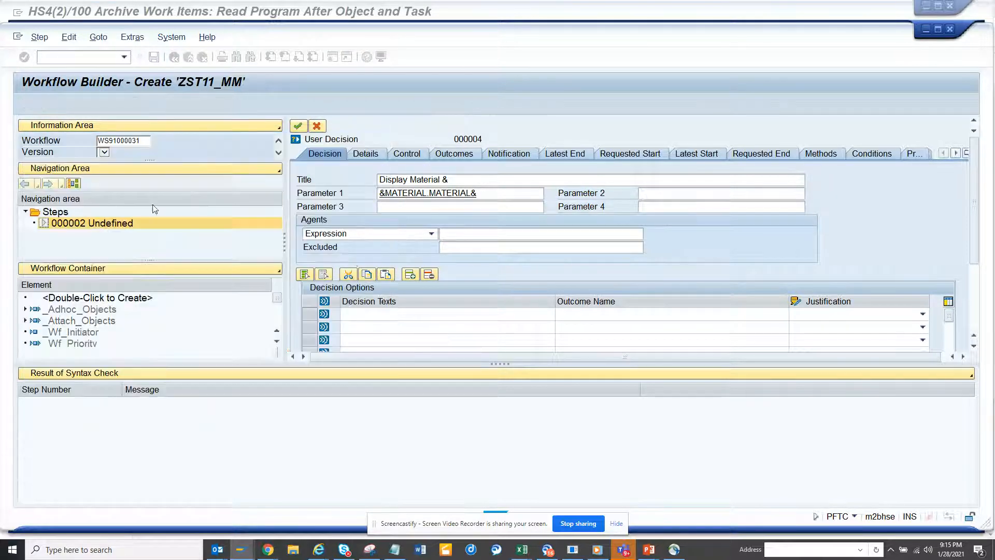
click(442, 314)
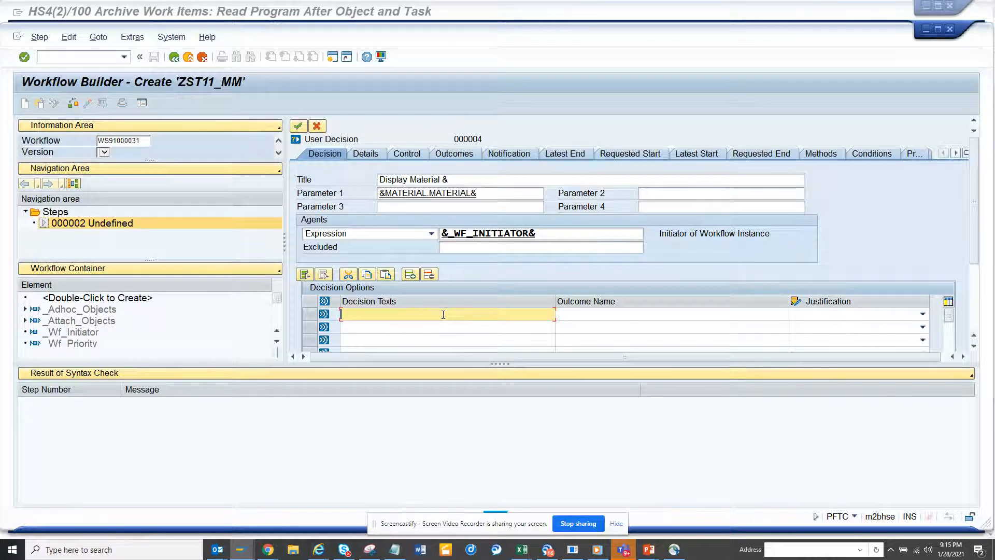
text(Dis)
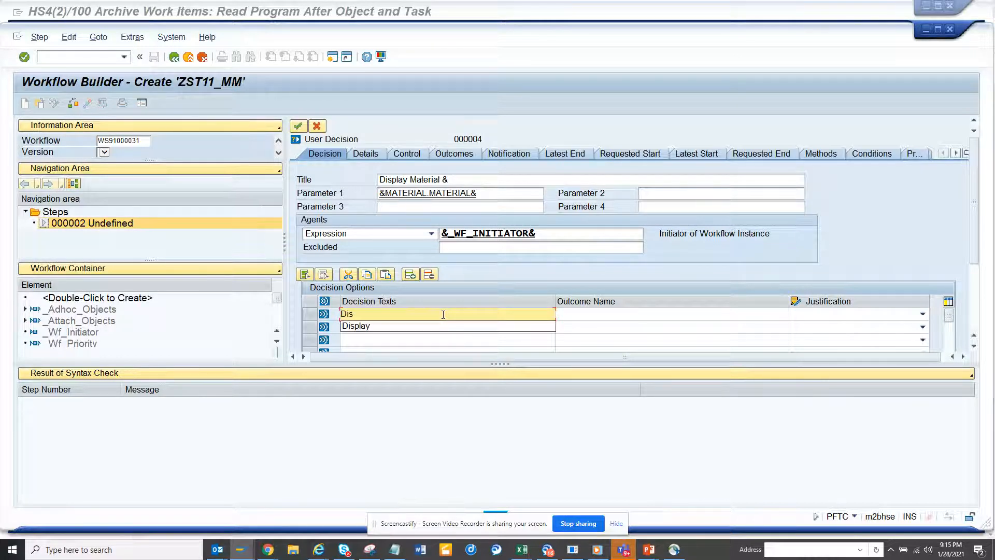
text(play Ma)
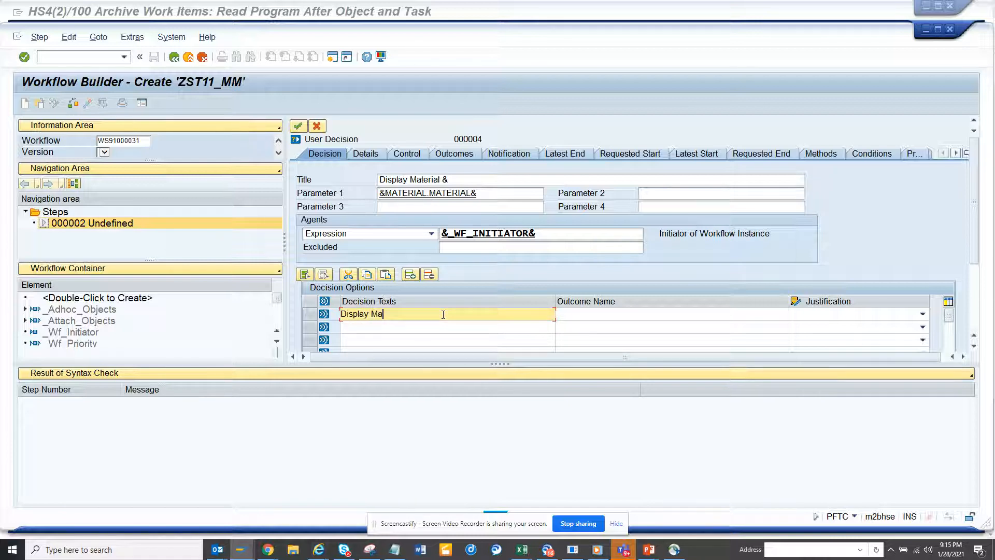
text(terial)
- Enter decision options Display Material and Close Workflow with matching outcome names and confirm the step
key(Tab)
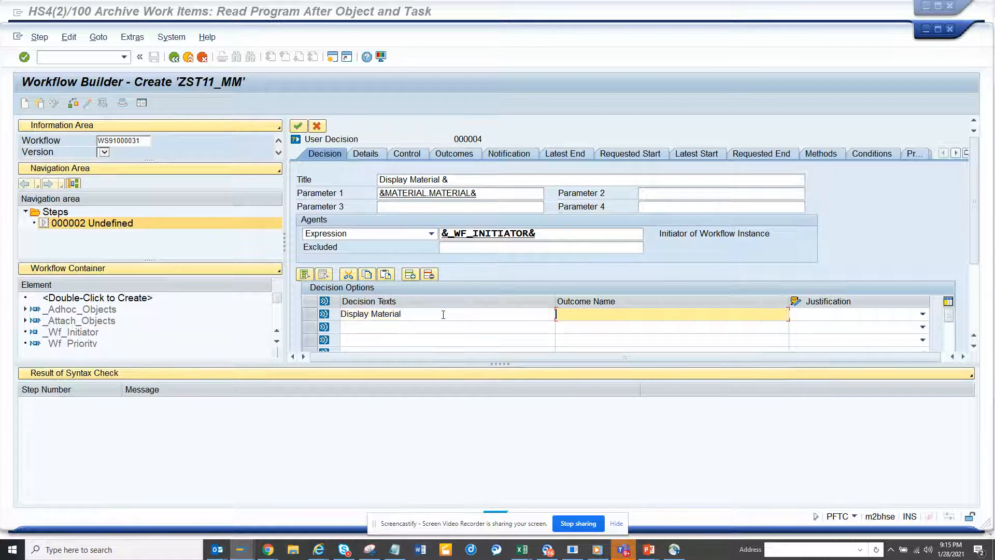
text(Display )
text(Material)
click(422, 327)
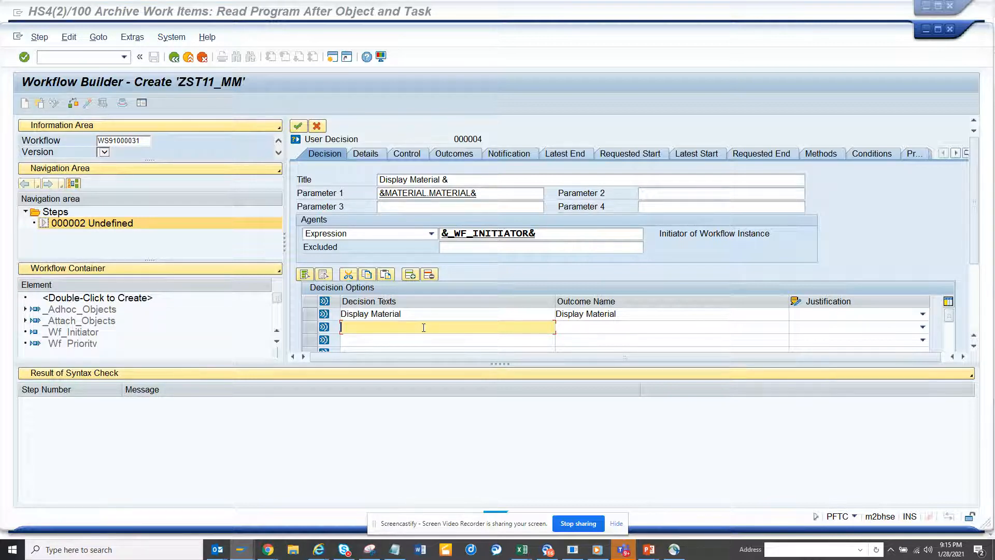
text(Close )
text(Workflow)
click(611, 326)
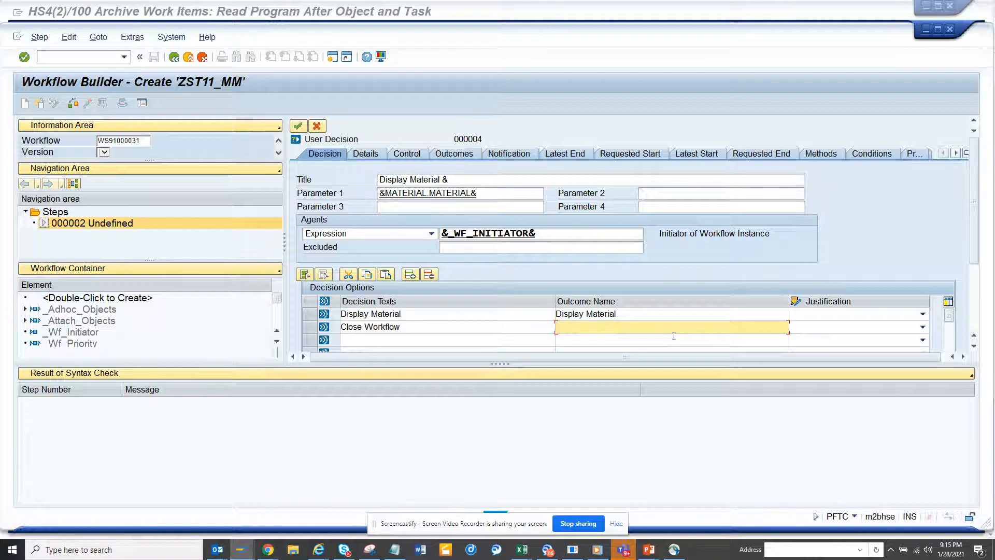
drag(471, 326, 340, 327)
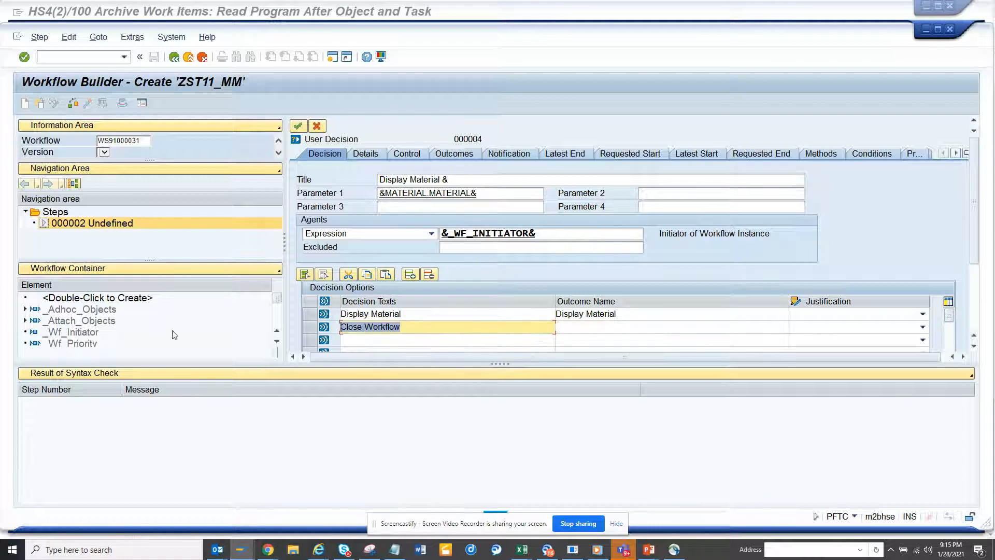
key(ctrl+c)
click(571, 327)
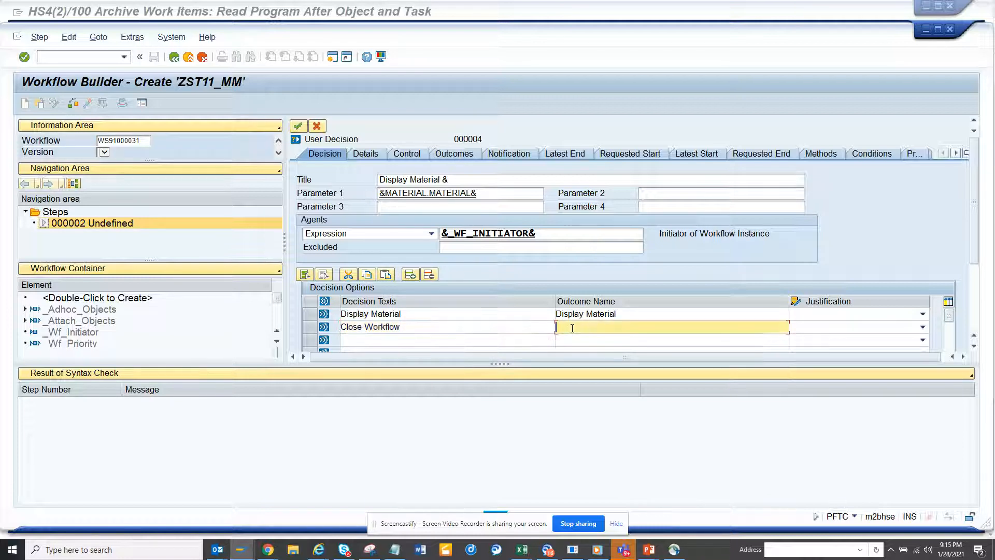
key(ctrl+v)
click(297, 125)
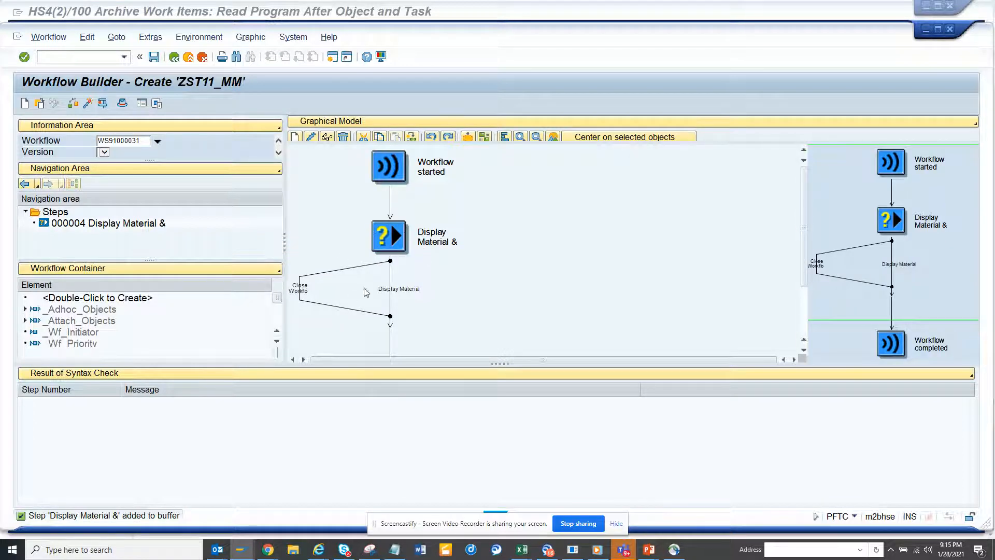
- Reopen and close the decision step, then bring up options on the Display Material branch
double_click(410, 243)
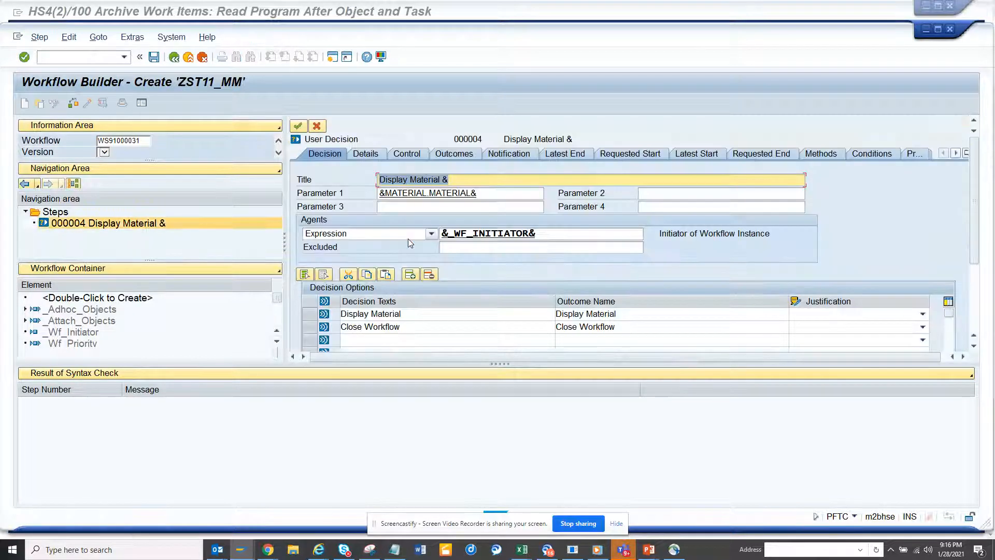
click(316, 127)
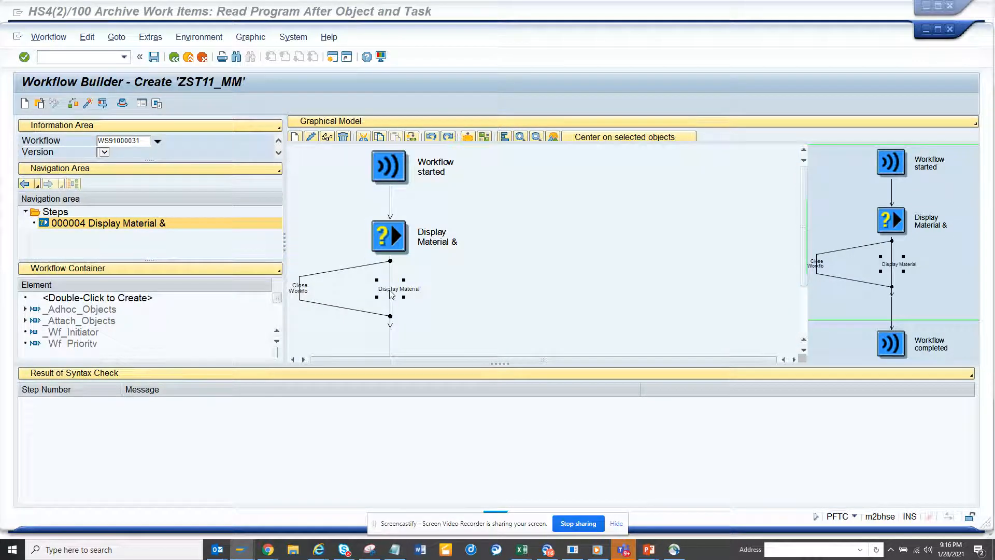
right_click(393, 295)
- Add an Activity step on the Display Material branch and begin creating a new standard task for it
click(416, 298)
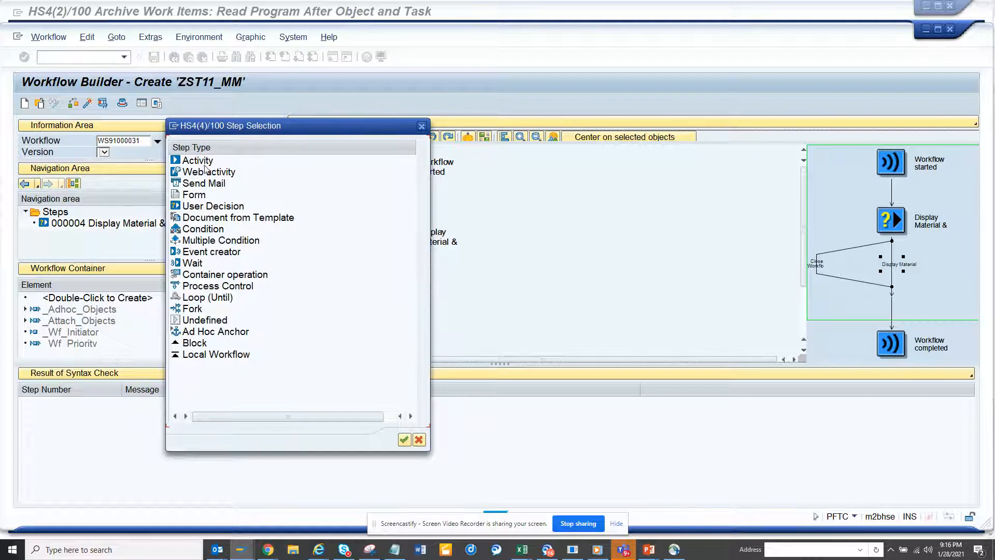
double_click(198, 161)
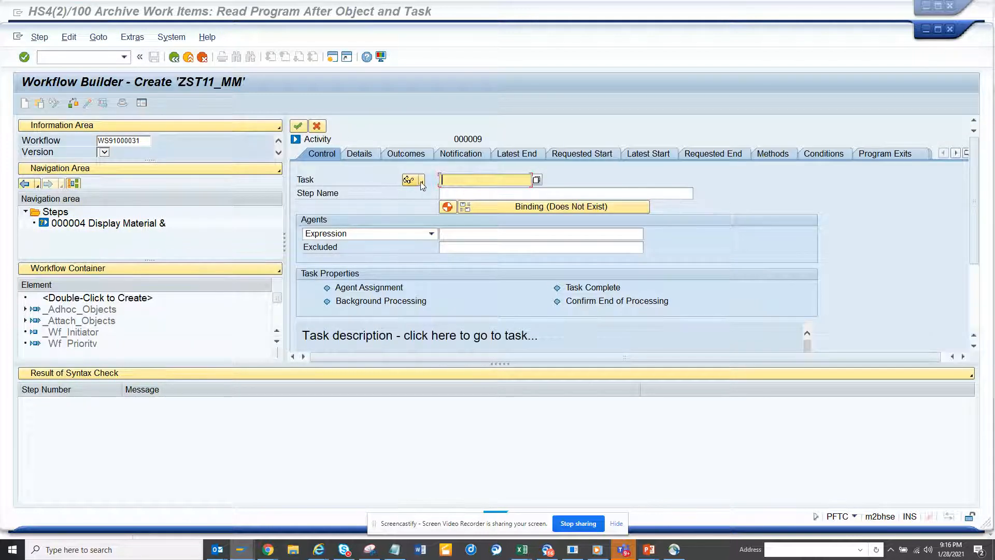
click(422, 181)
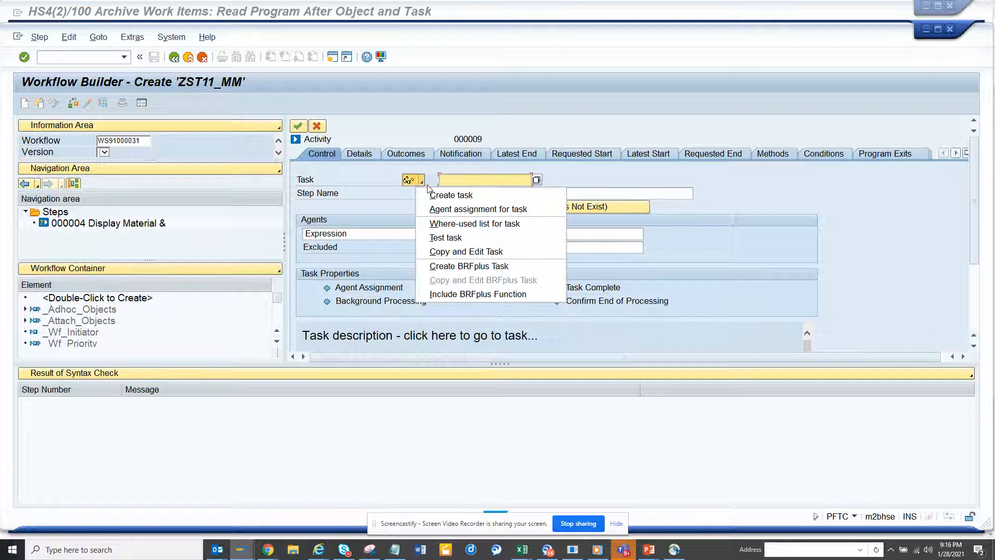
click(440, 188)
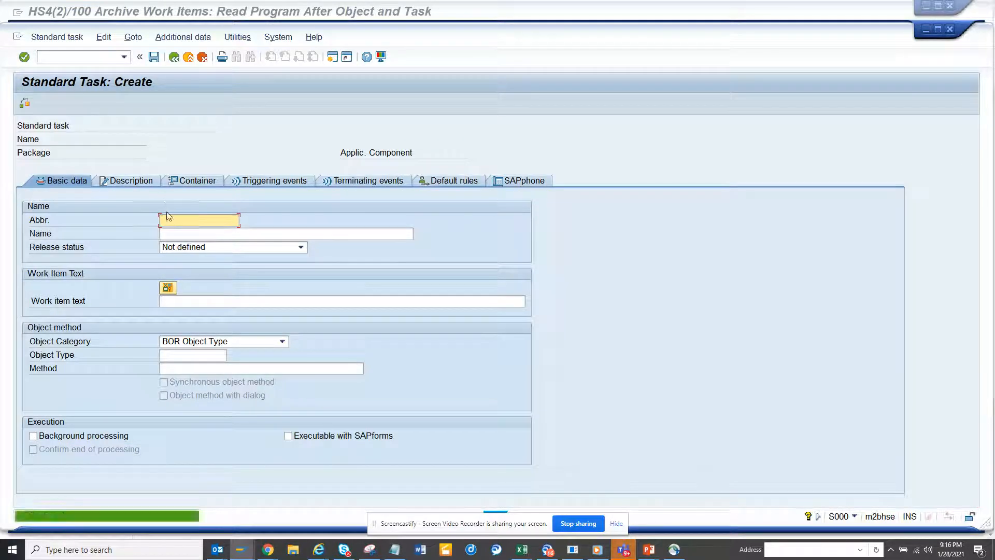
text(ZS)
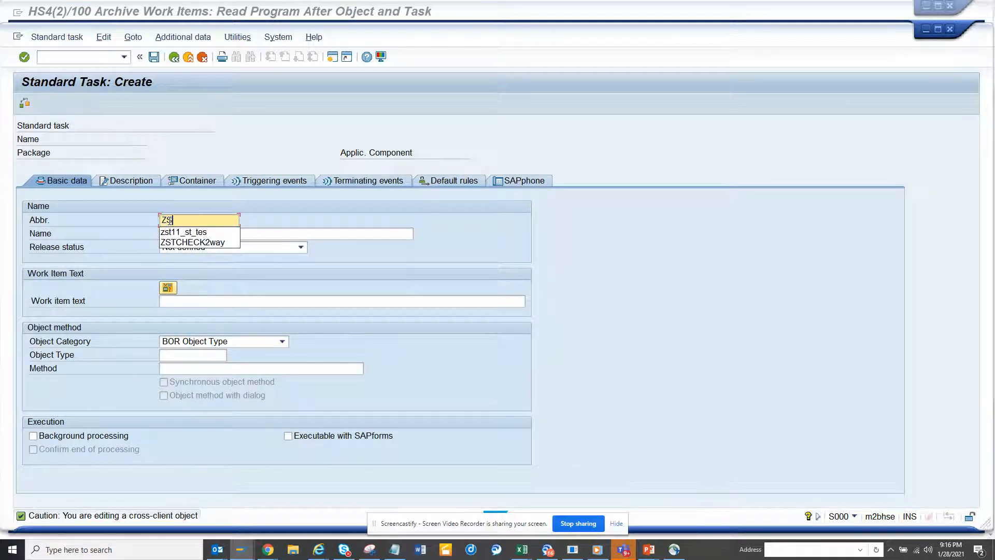
text(T11_)
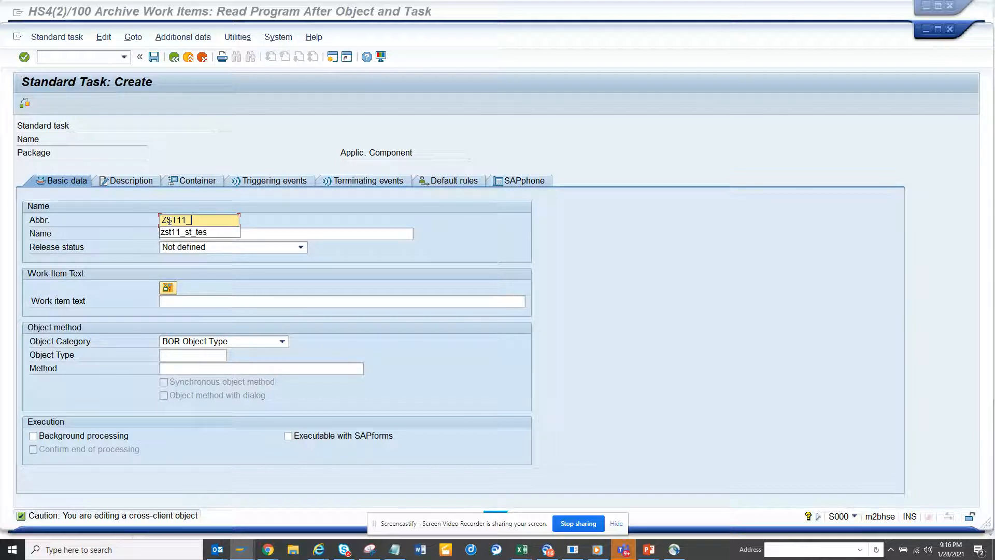
text(dis)
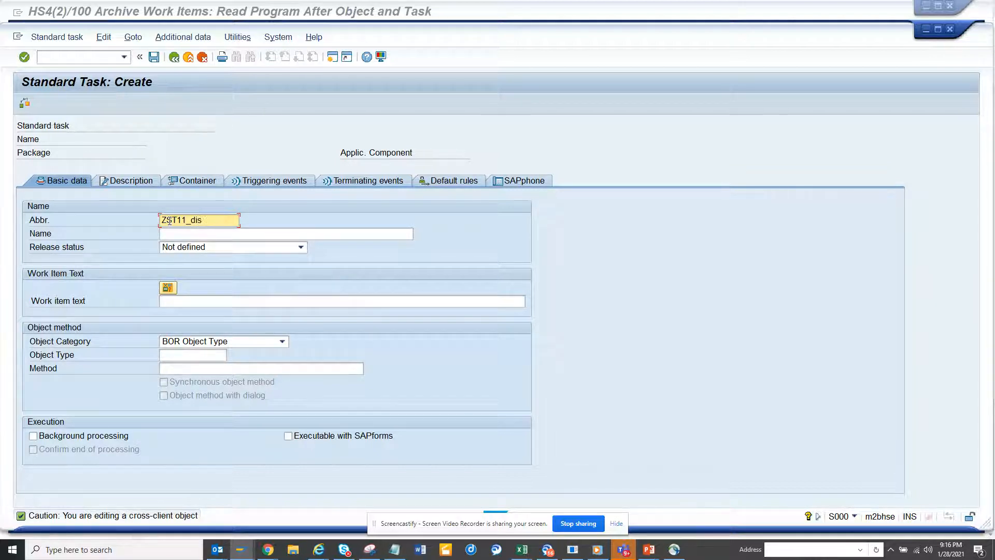
text(mat)
- Name the task ZST11_dismat 'Display Material' and reuse that name as the work item text
click(197, 232)
text(Display)
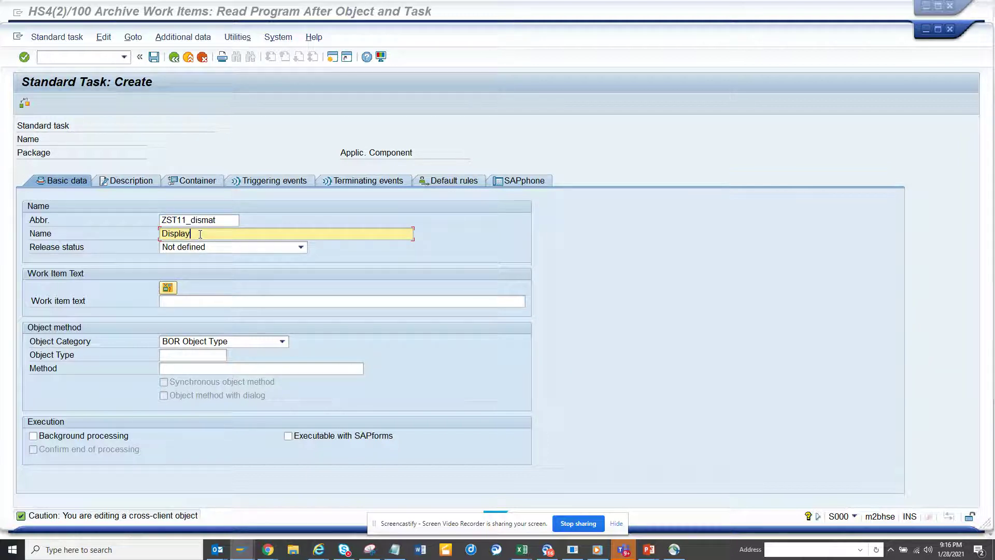
text(Mater)
text(ial)
click(218, 302)
drag(232, 235, 70, 239)
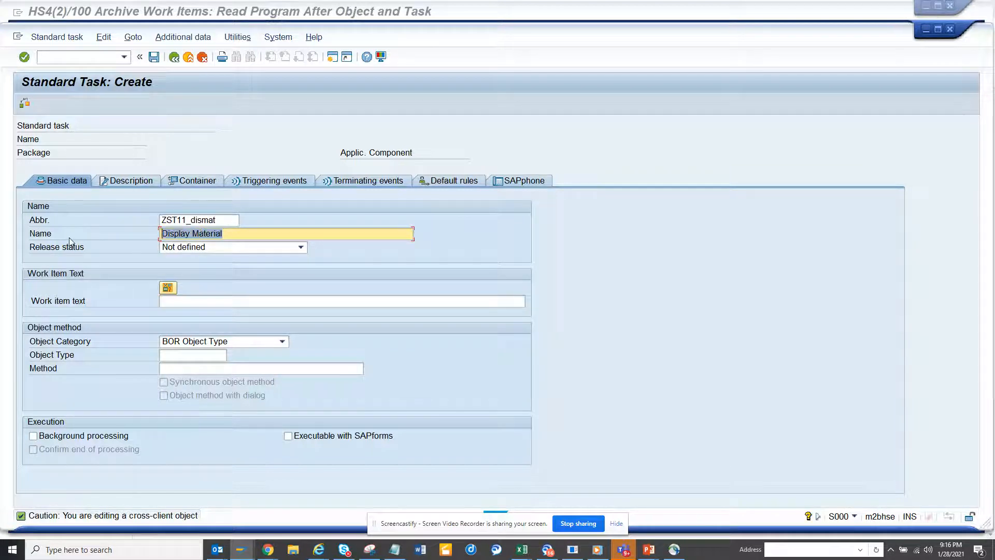
key(ctrl+c)
click(179, 300)
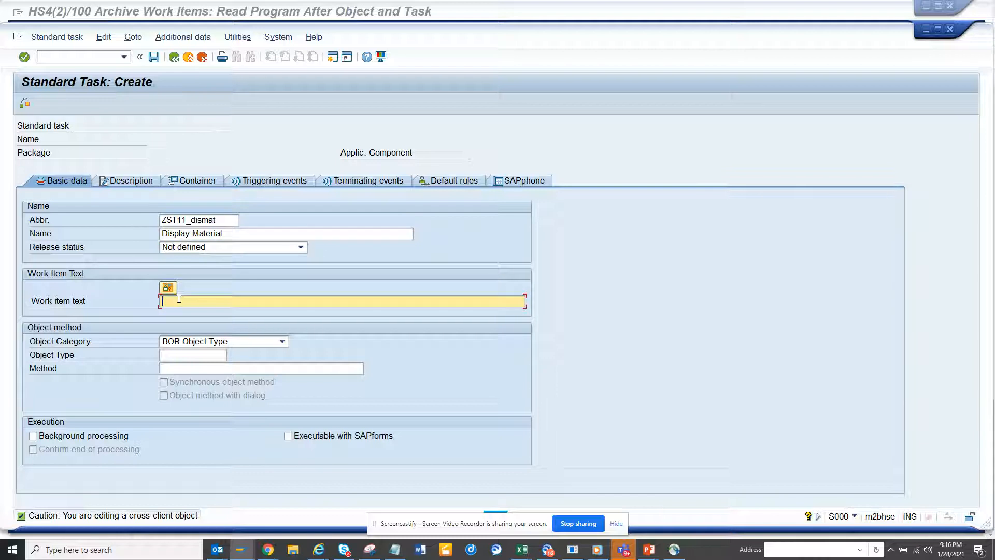
key(ctrl+v)
- Assign object type BUS1001006 with method DISPLAY and save the standard task
click(183, 356)
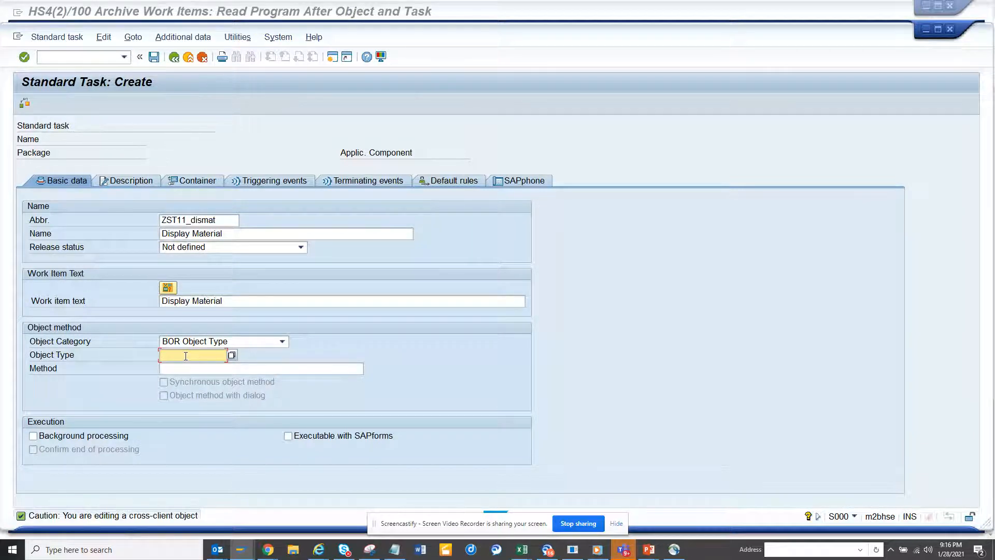
text(bu)
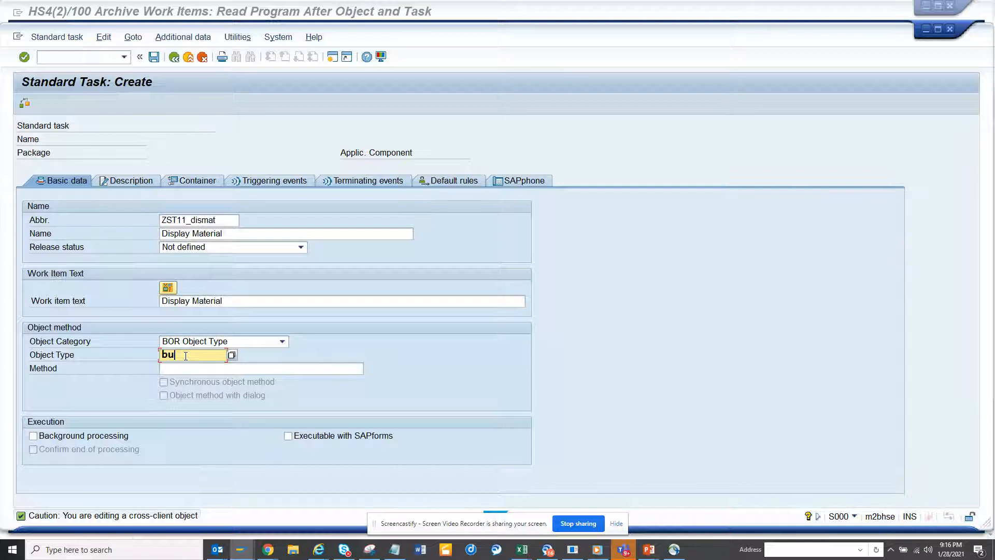
text(s1001006)
key(Tab)
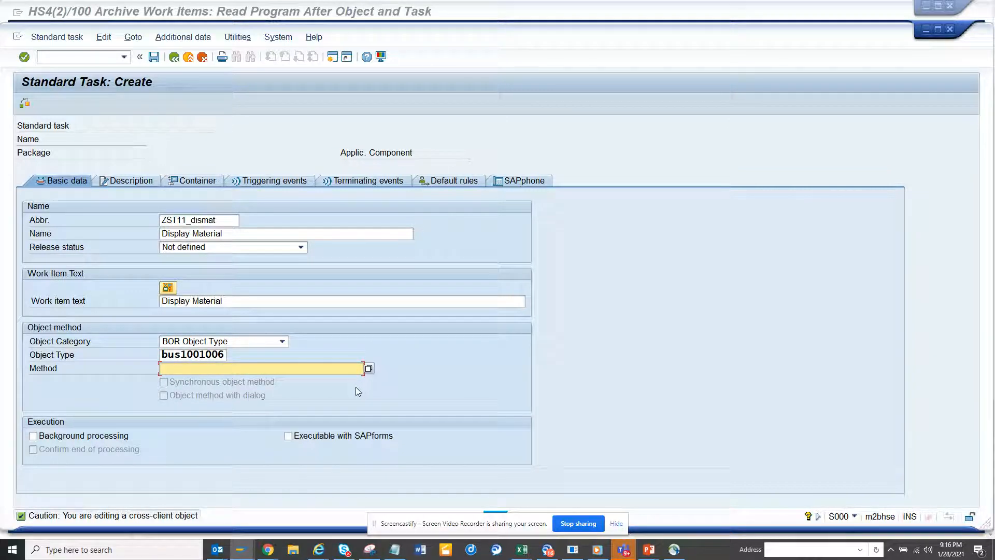
click(368, 370)
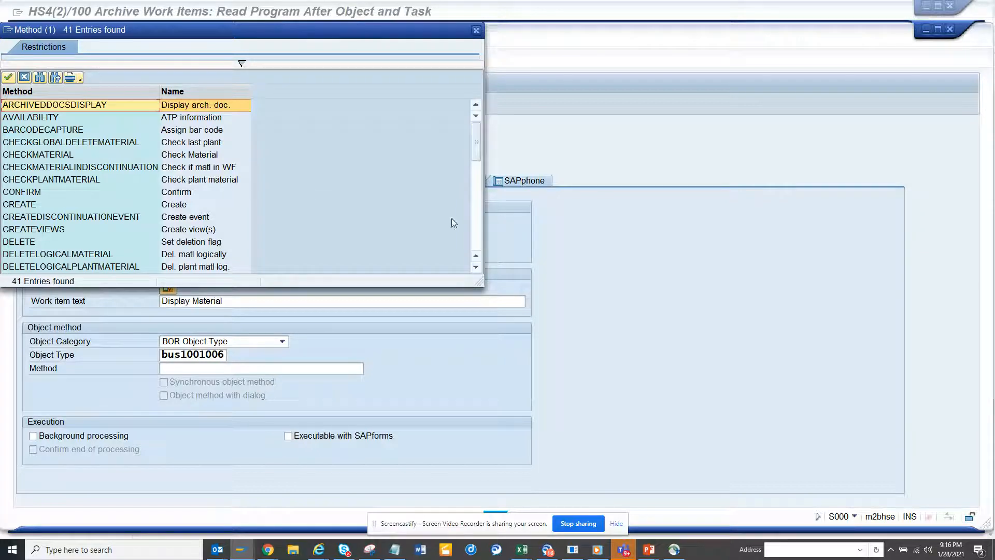
click(476, 266)
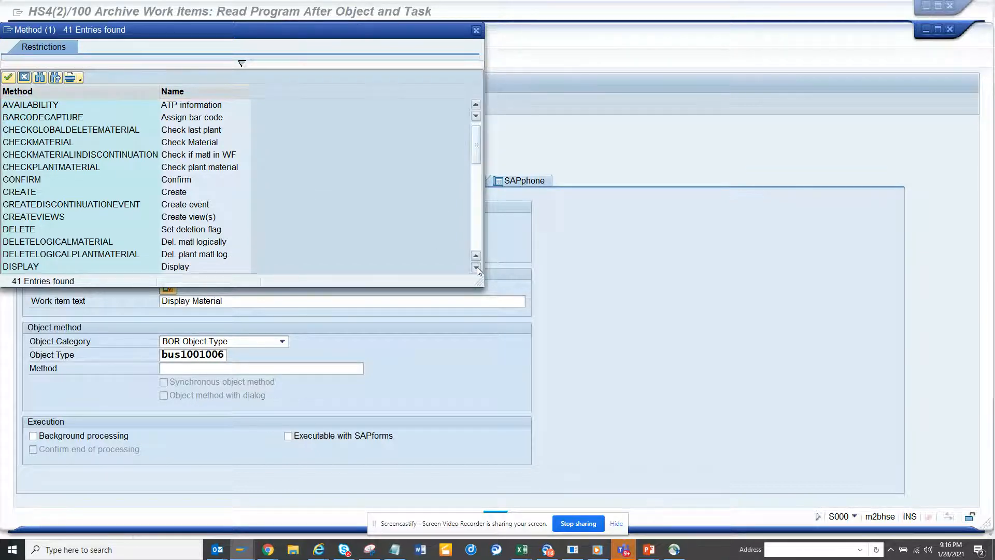
double_click(38, 260)
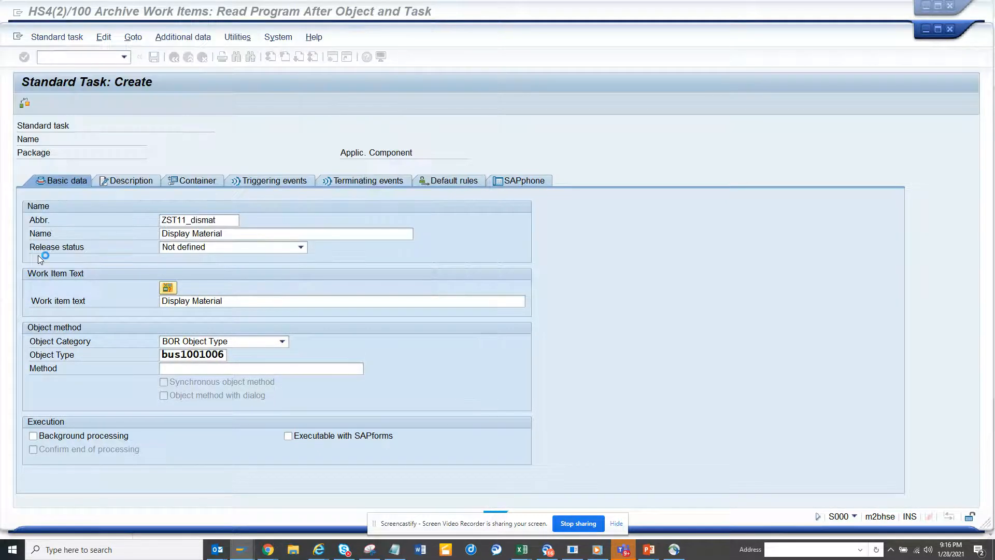
text(DISPLAY)
click(154, 57)
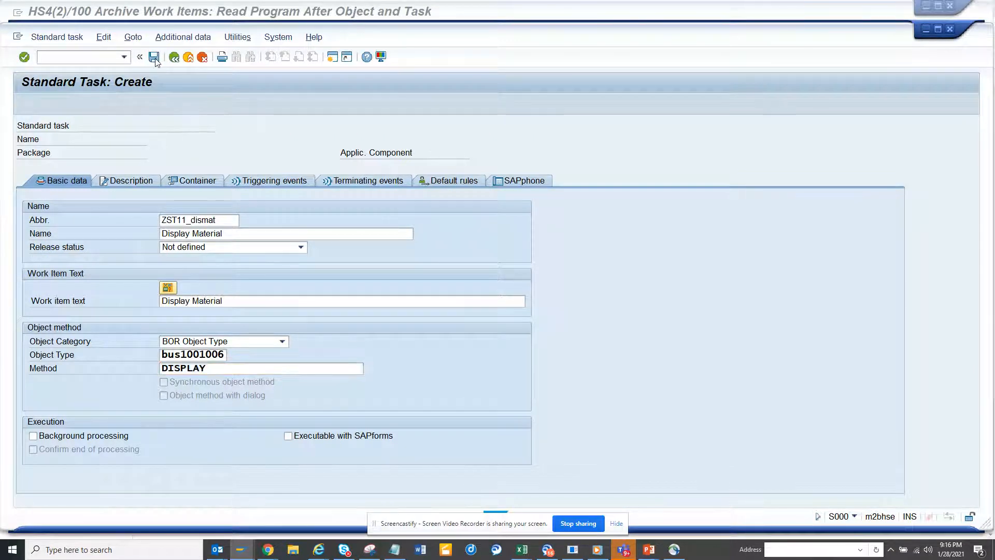
- Save the task as a local object, transferring missing container elements from the method
click(243, 255)
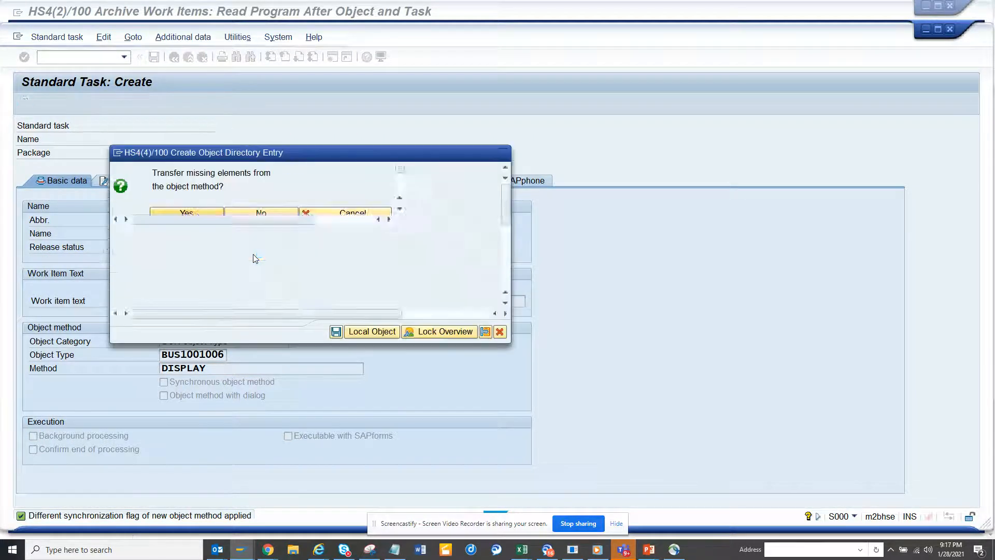
click(372, 331)
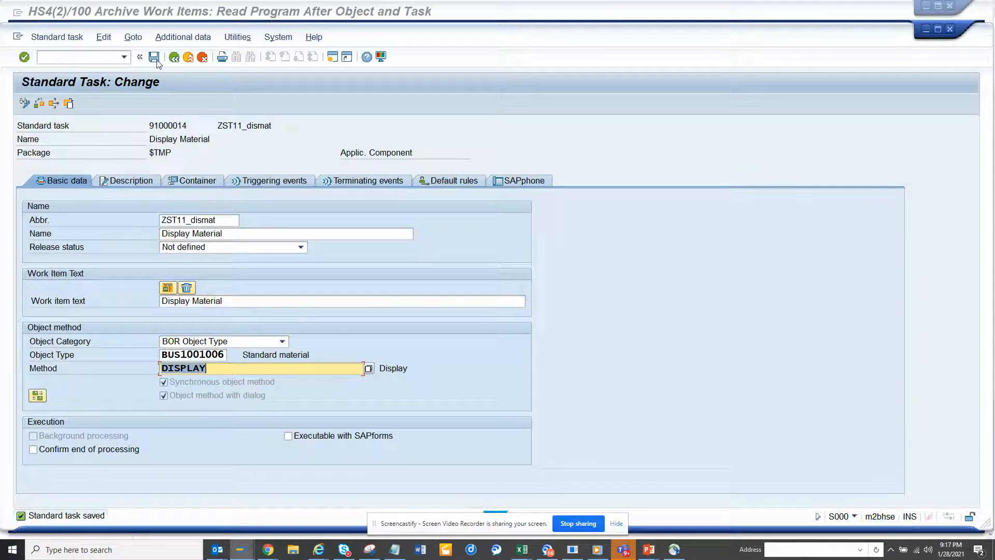
click(154, 57)
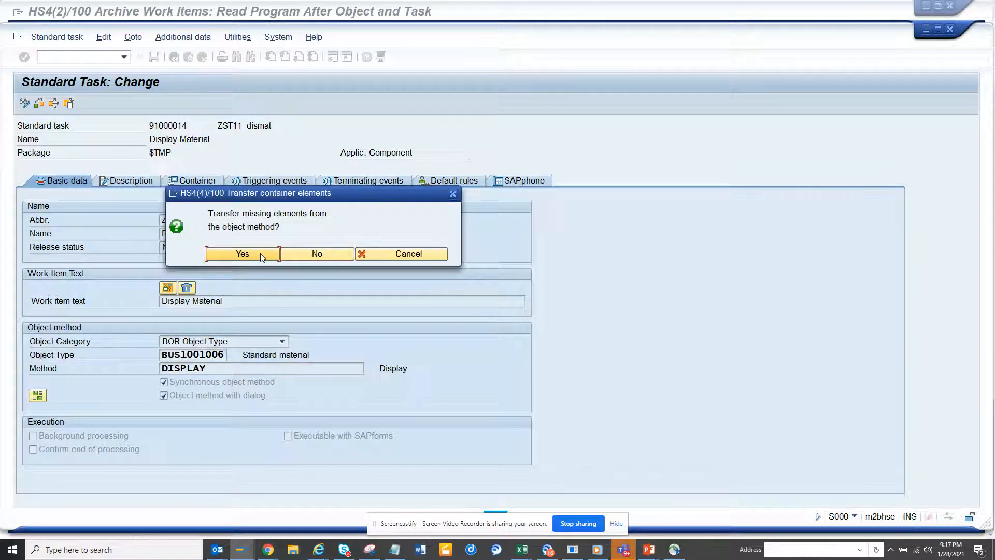
click(260, 253)
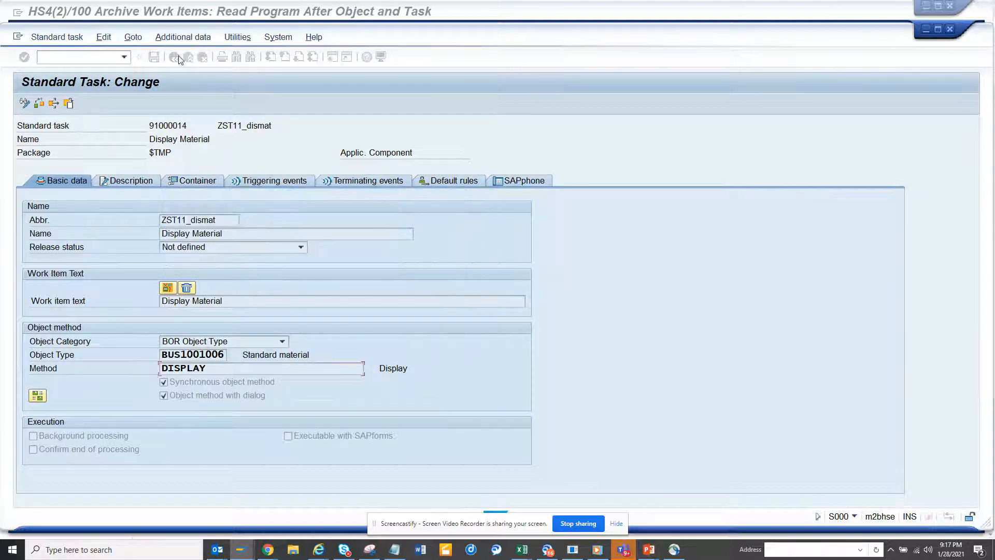
- Return to the Workflow Builder, saving task 91000014 and accepting container element transfer
click(174, 56)
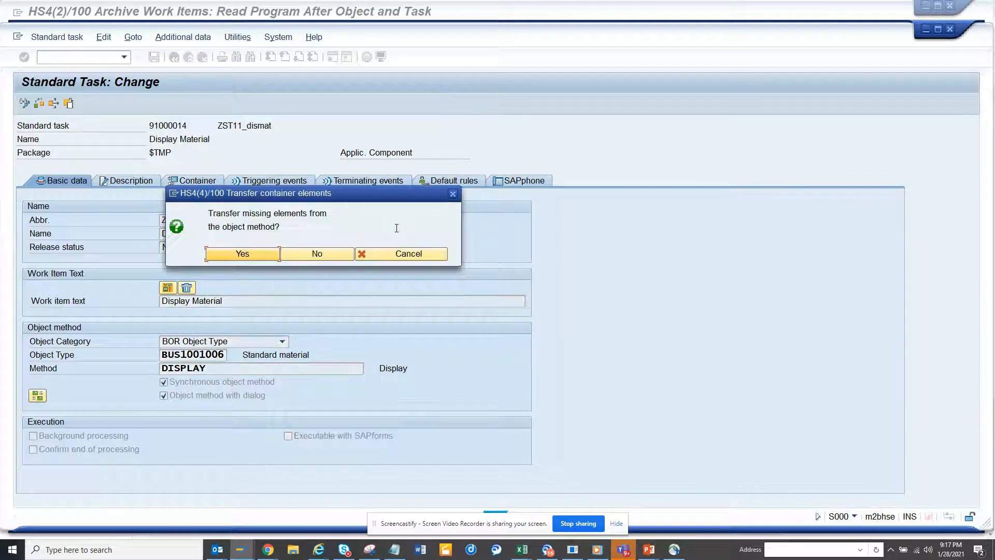
click(265, 252)
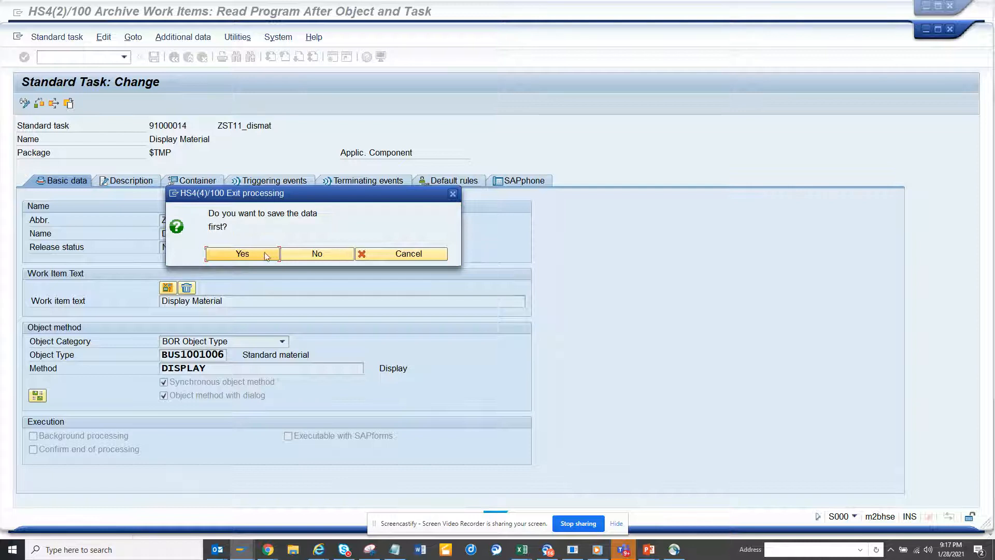
click(265, 255)
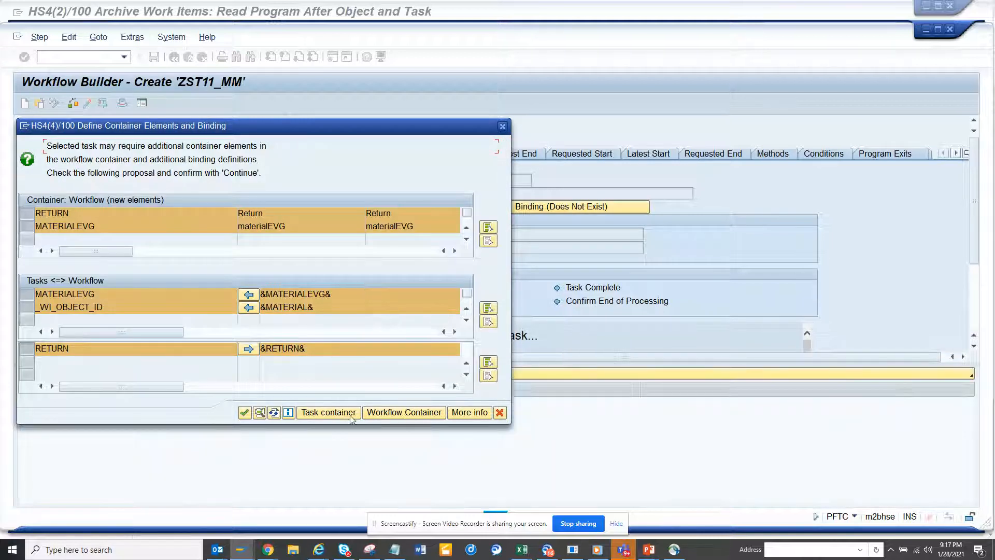
- Bind the workflow's Material element to the step's _WI_OBJECT_ID and accept the binding
click(500, 412)
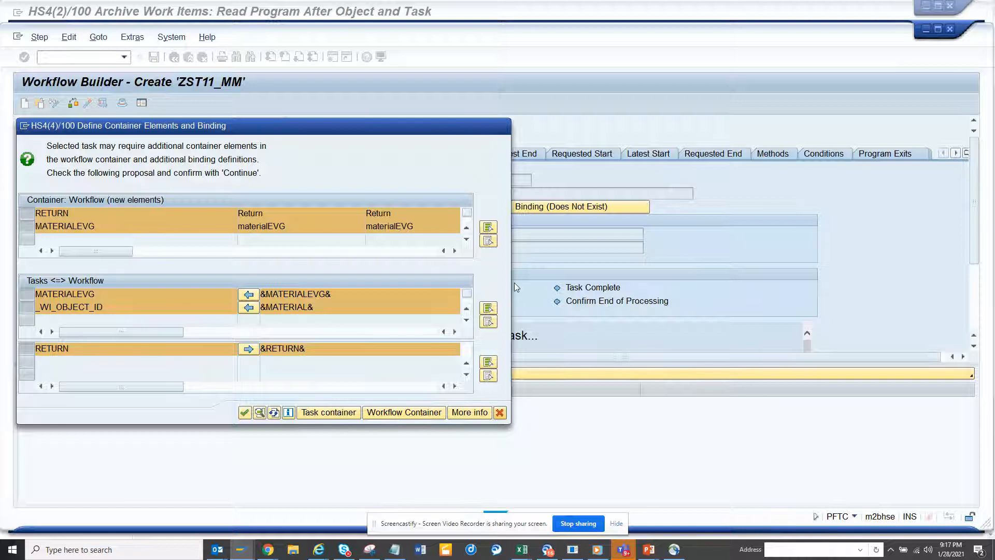
click(541, 208)
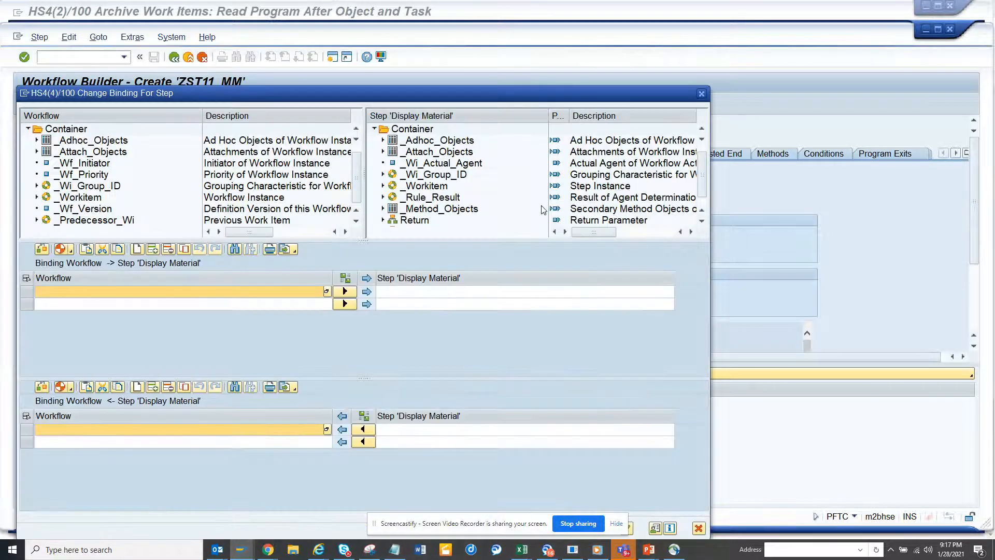
drag(706, 162, 707, 195)
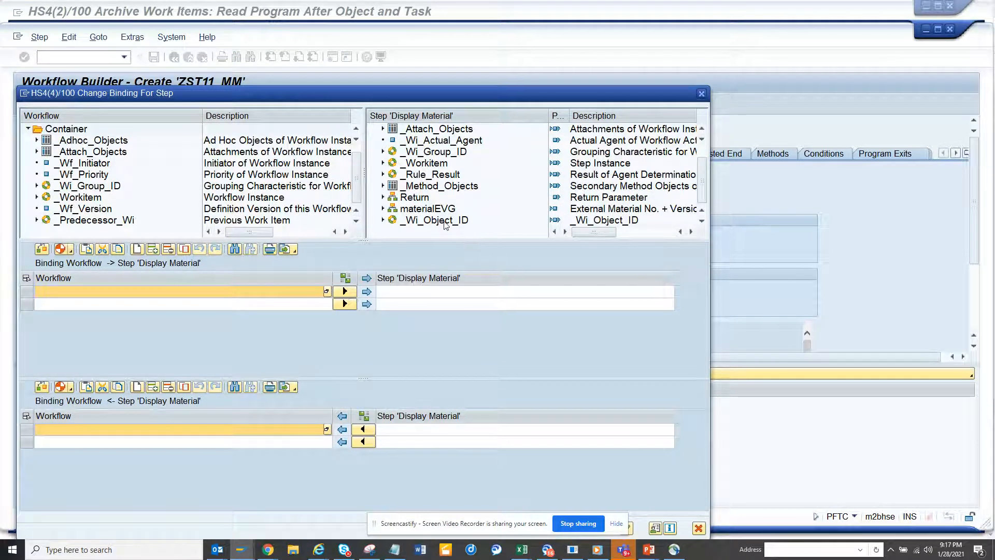
drag(435, 220, 461, 286)
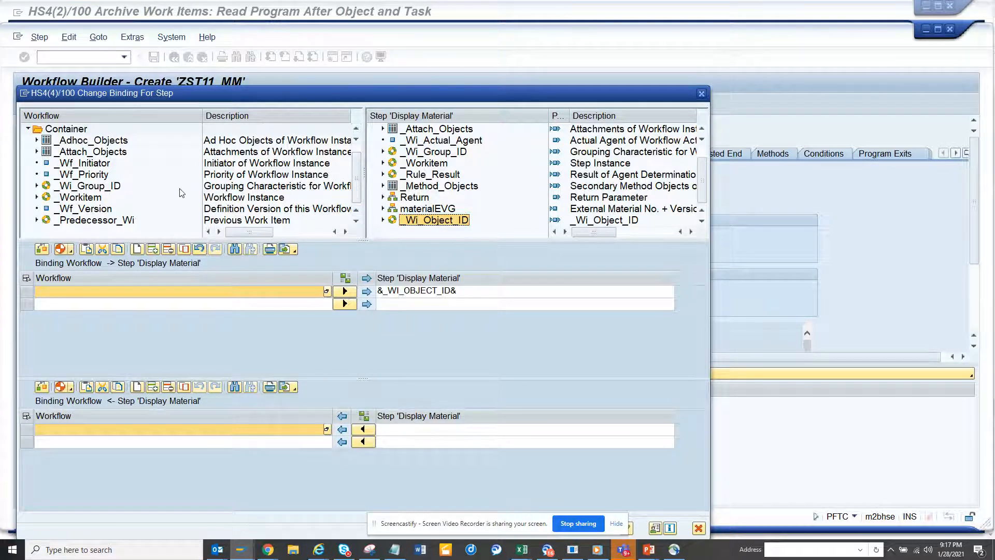
mouse_move(361, 173)
mouse_down()
mouse_move(360, 153)
mouse_move(360, 194)
mouse_up()
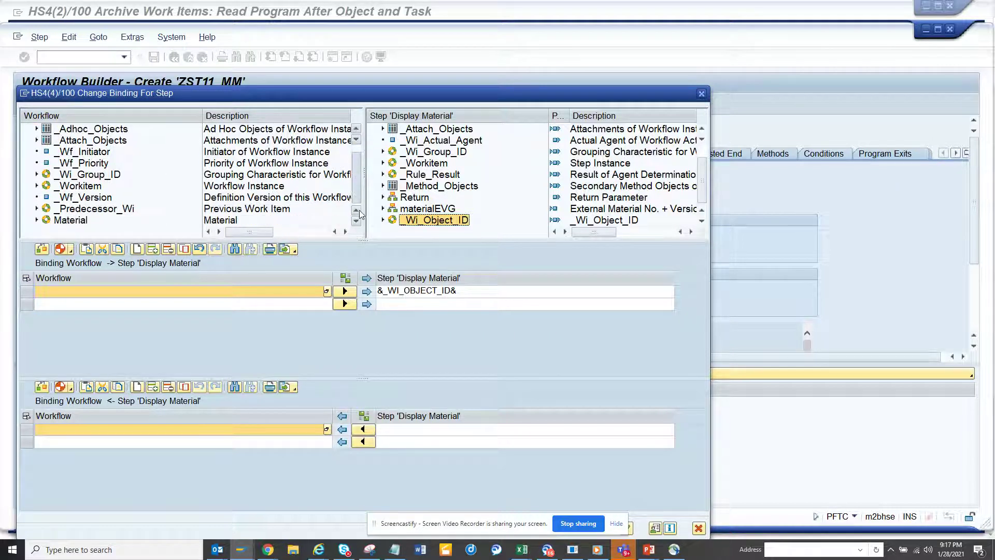
click(71, 220)
drag(113, 298, 125, 291)
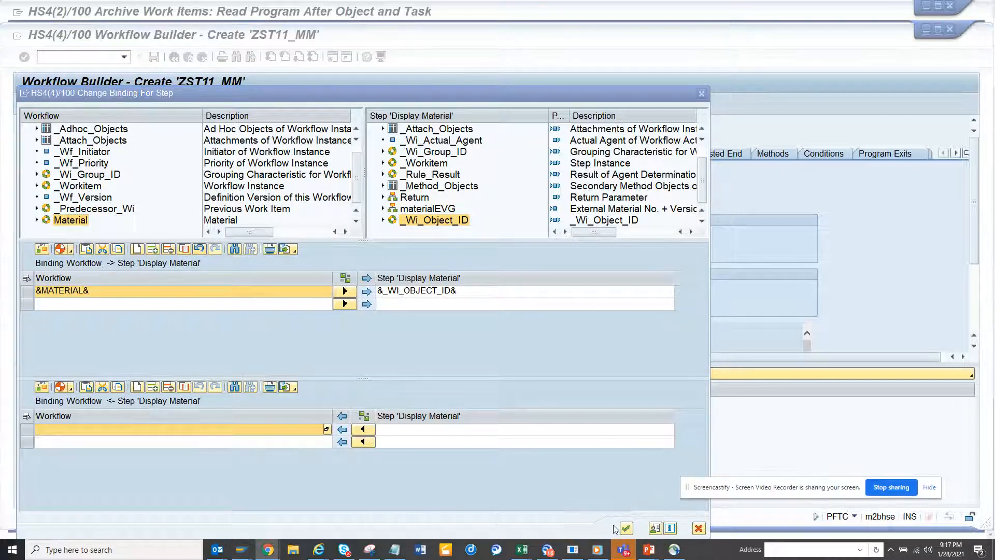
click(626, 528)
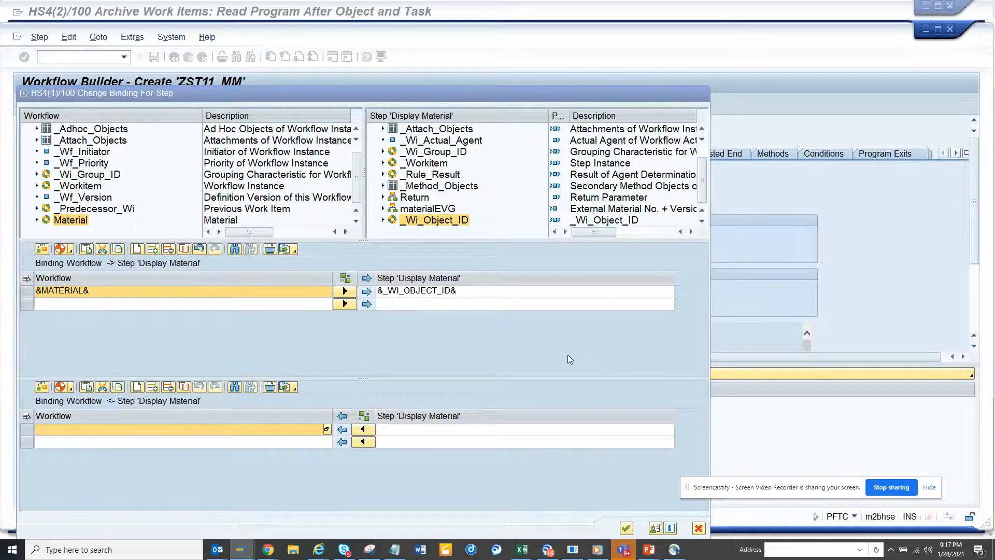
key(Return)
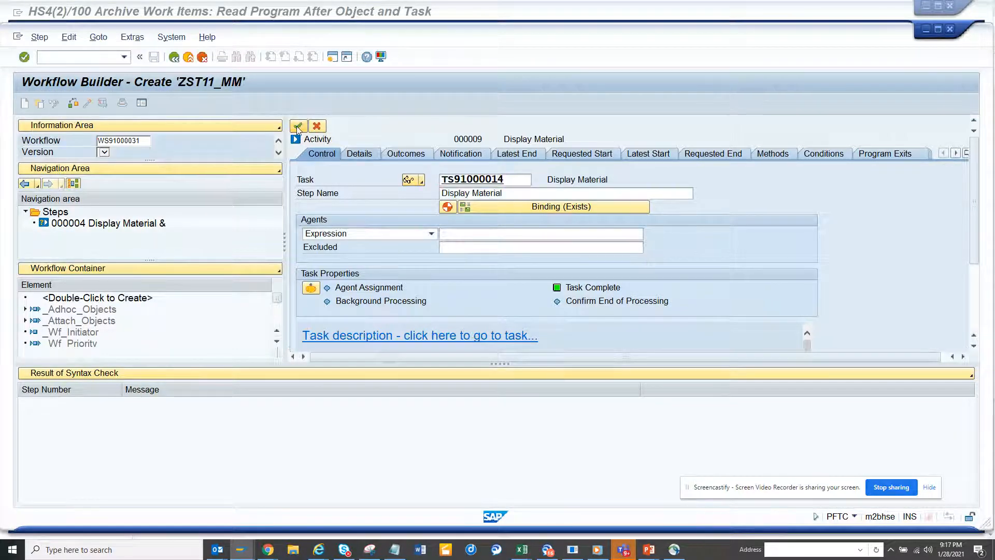
- Set _WF_INITIATOR as the agent expression for the Display Material step
click(298, 126)
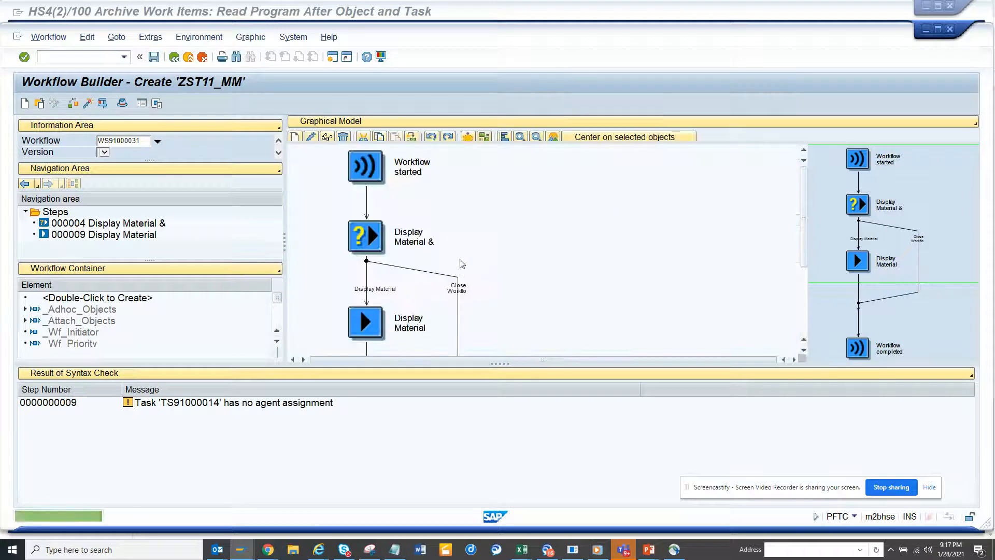
click(366, 323)
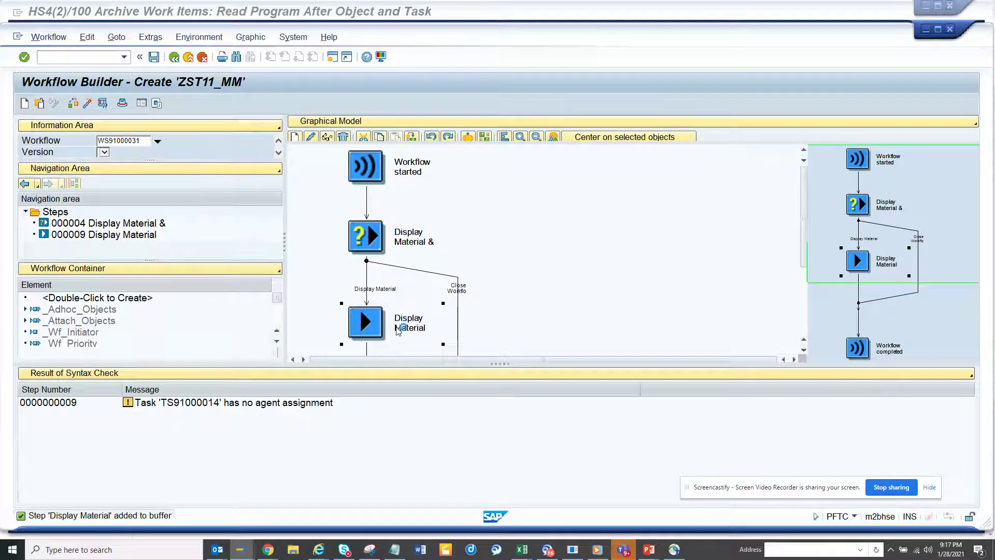
double_click(419, 292)
click(544, 234)
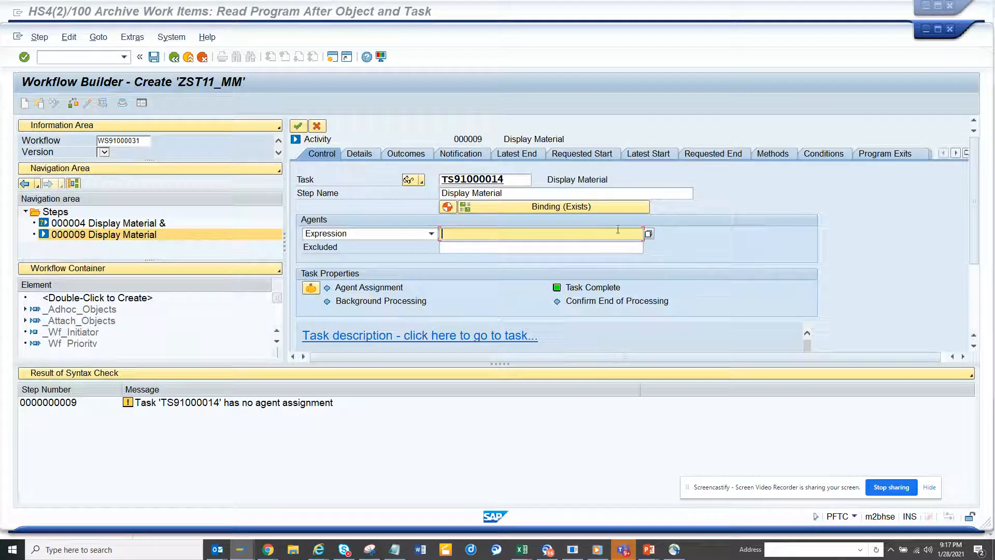
click(650, 233)
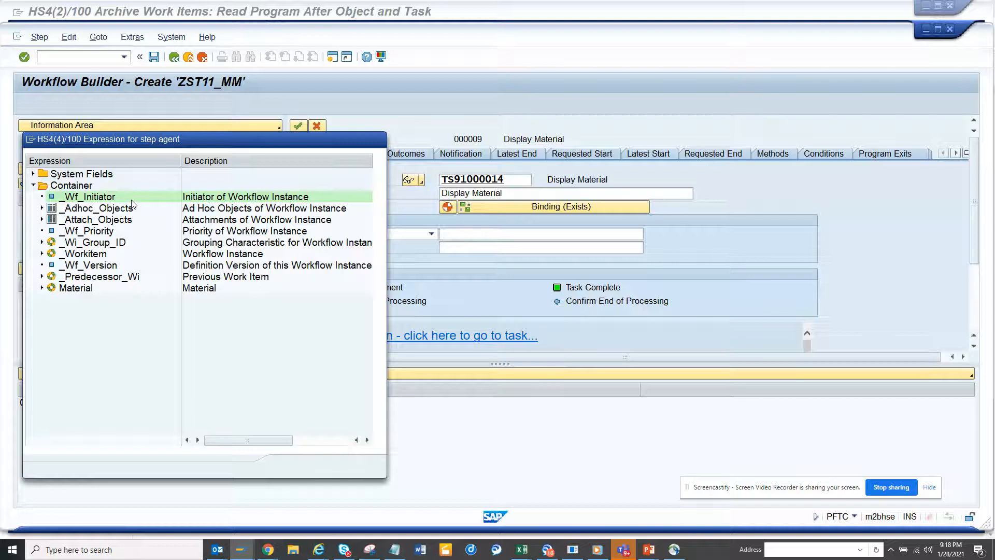
double_click(90, 196)
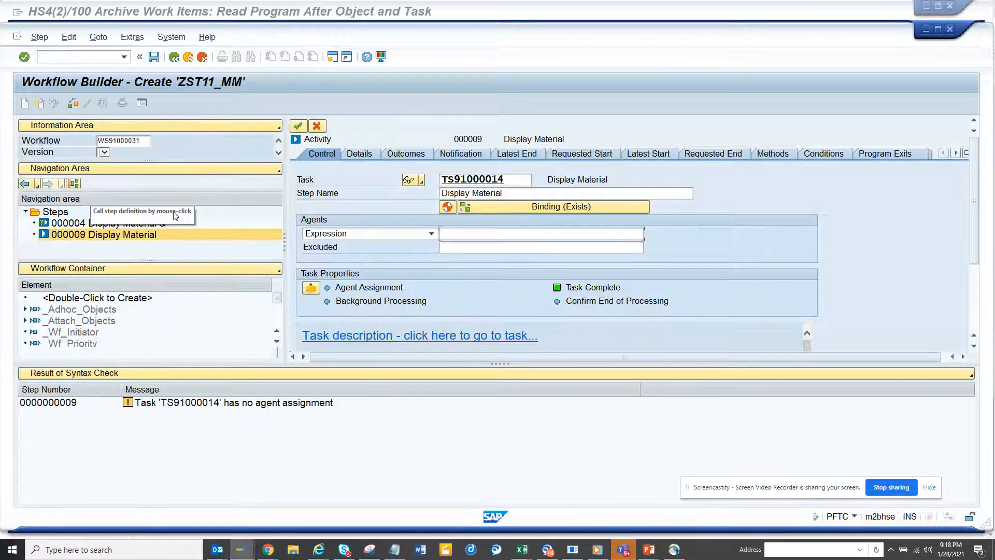
- Classify task TS91000014 as a General Task and confirm the step with agent assignment complete
click(311, 289)
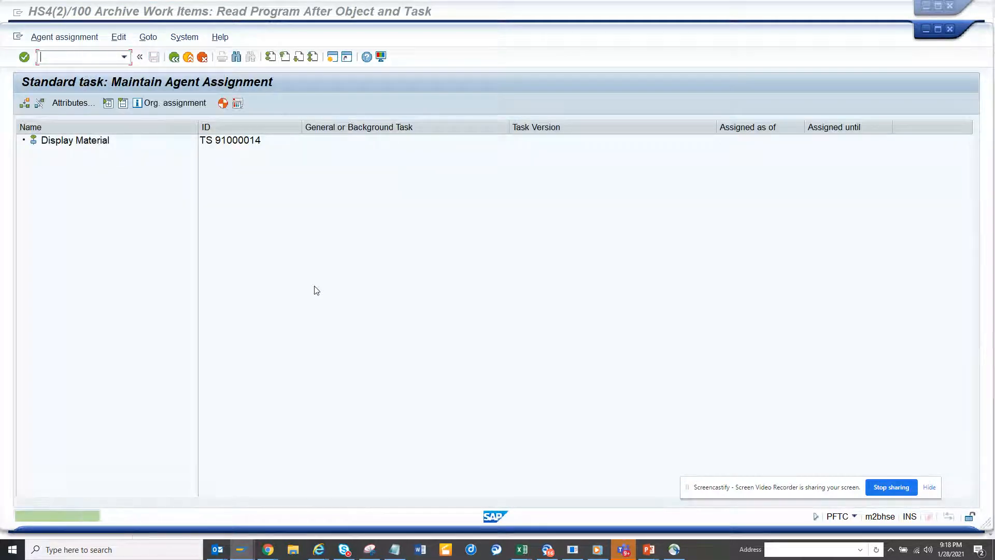
click(75, 140)
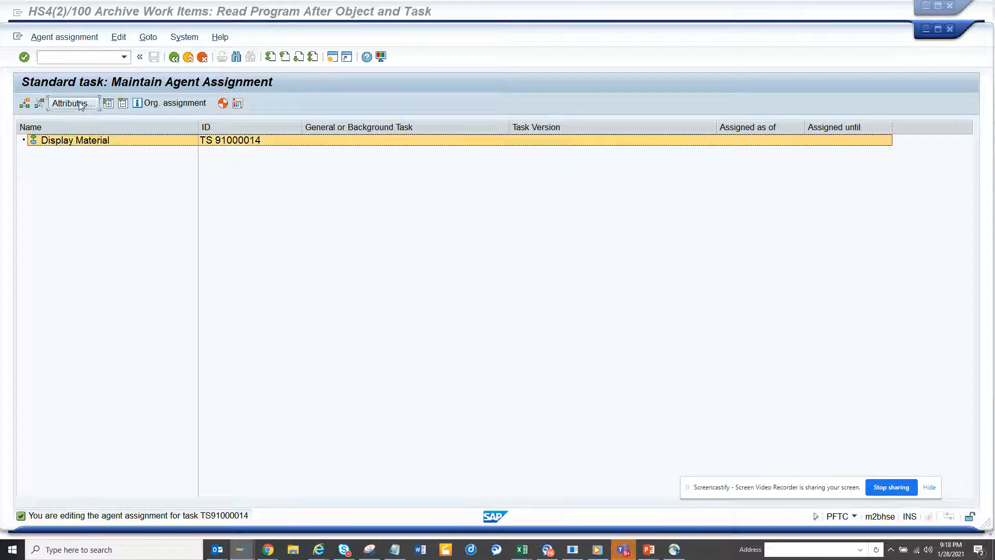
click(74, 103)
click(128, 200)
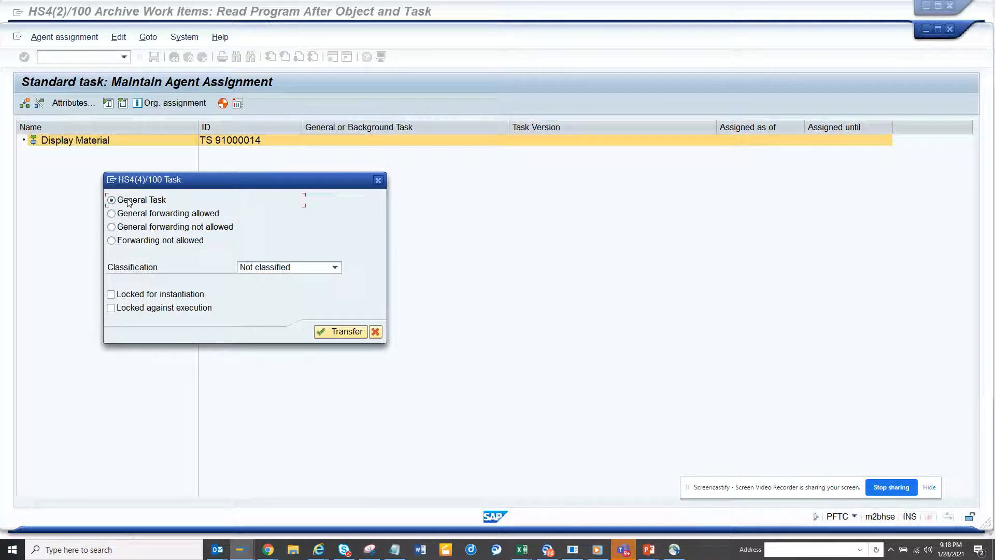
click(340, 331)
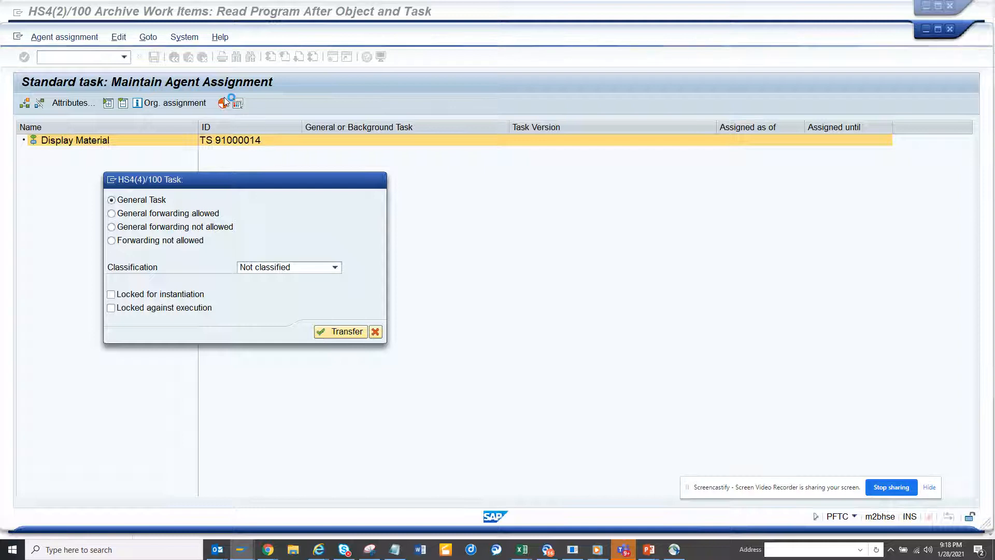
click(174, 57)
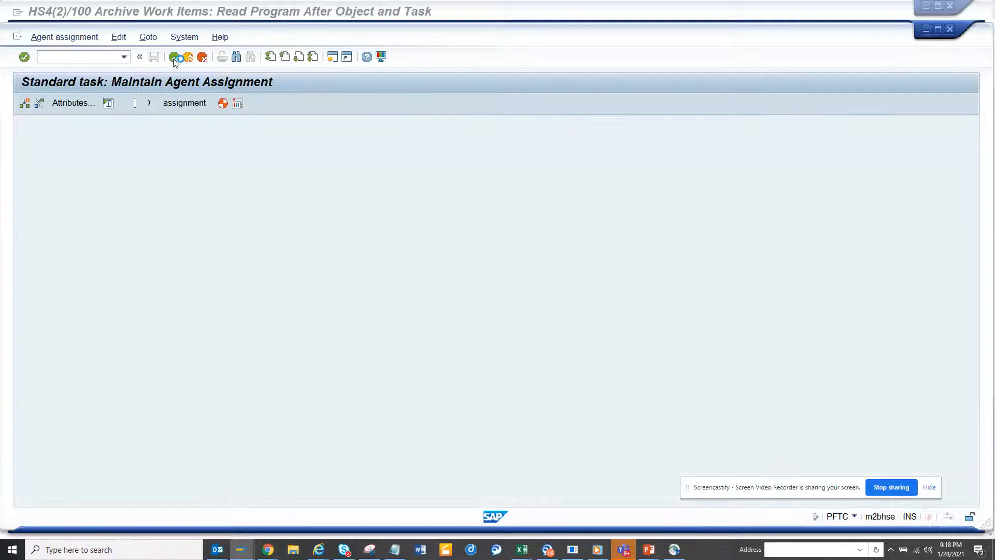
click(298, 126)
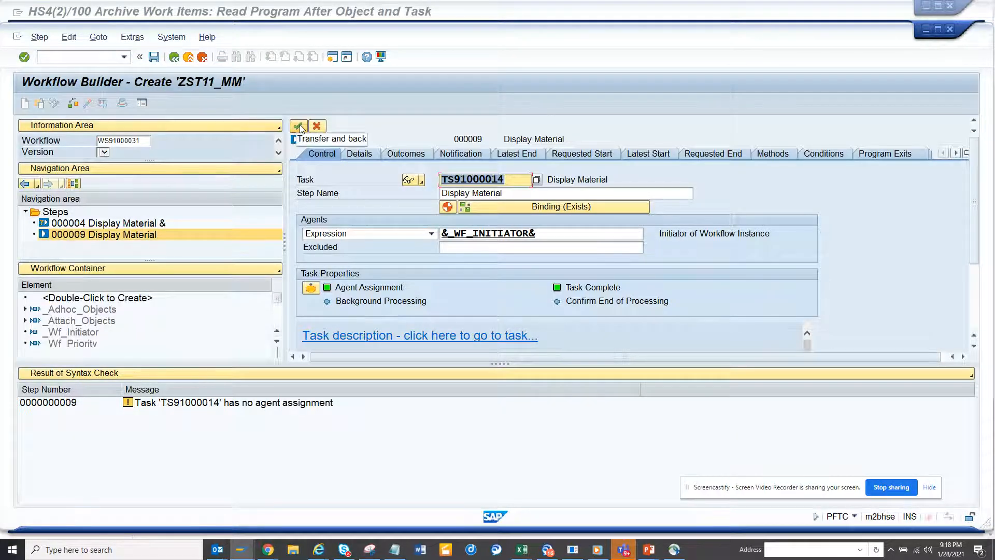
- Save and activate workflow ZST11_MM, then switch to the Archive Work Items window for JAEWM-2
click(300, 124)
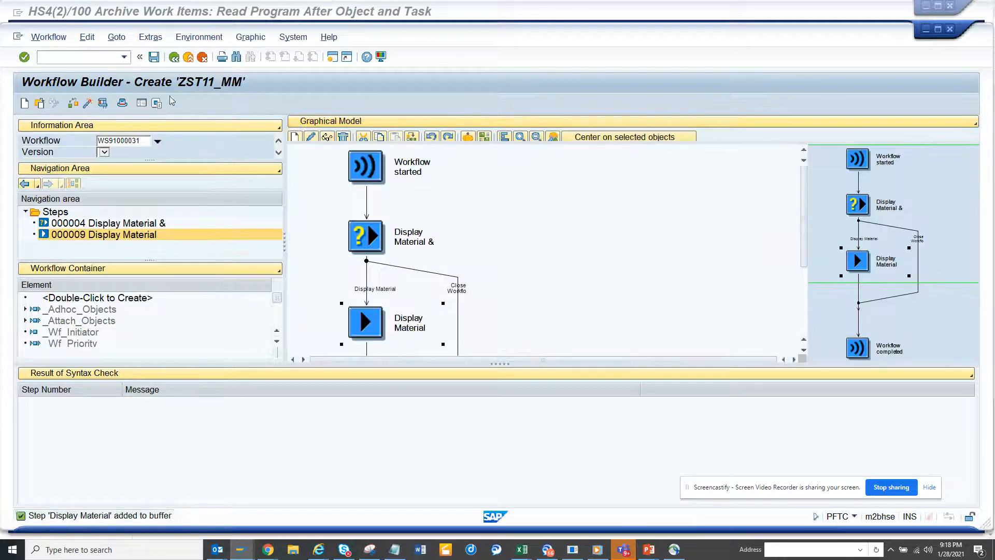
click(88, 103)
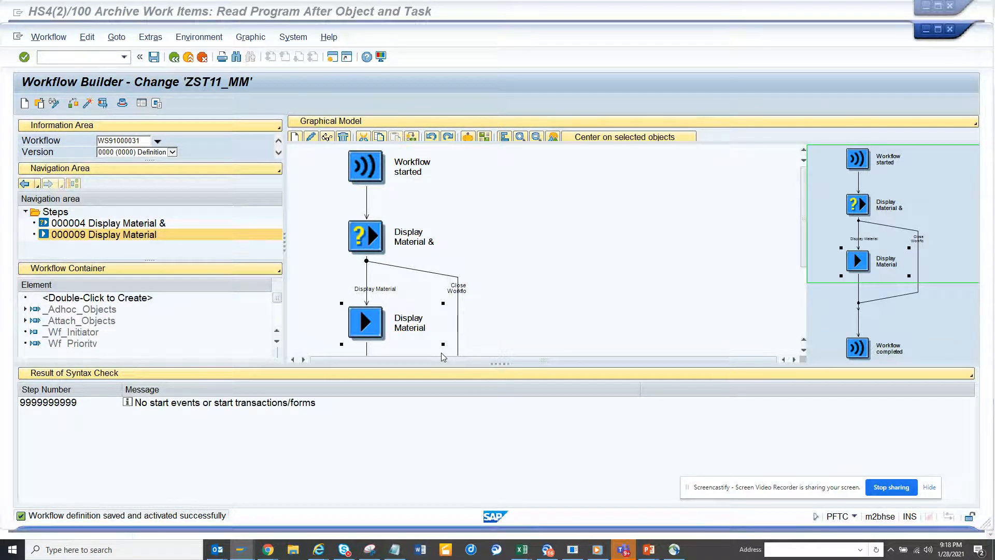
key(alt+Tab)
key(alt+Tab)
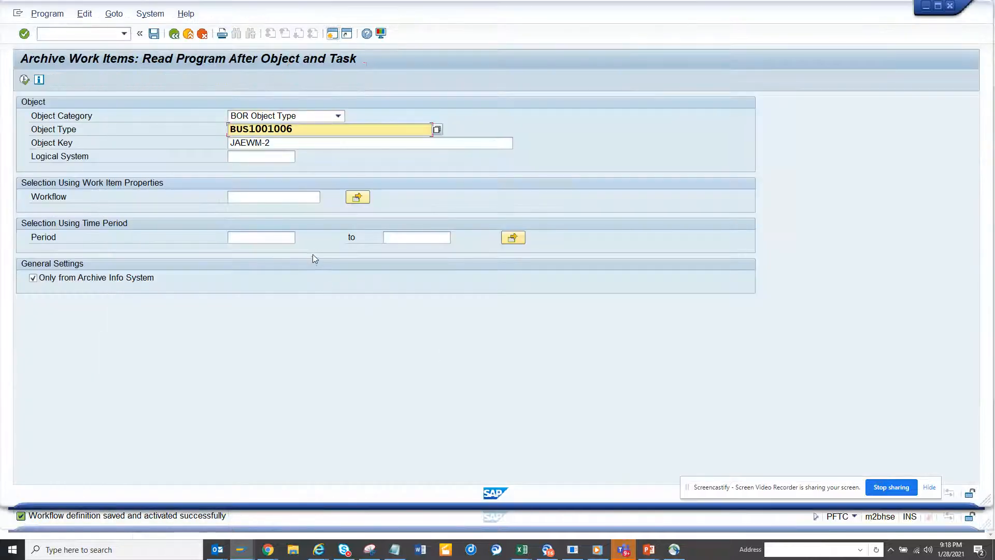
- Start workflow ZST11_MM from material JAEWM-2 via object services and choose Display Material in its decision
click(175, 33)
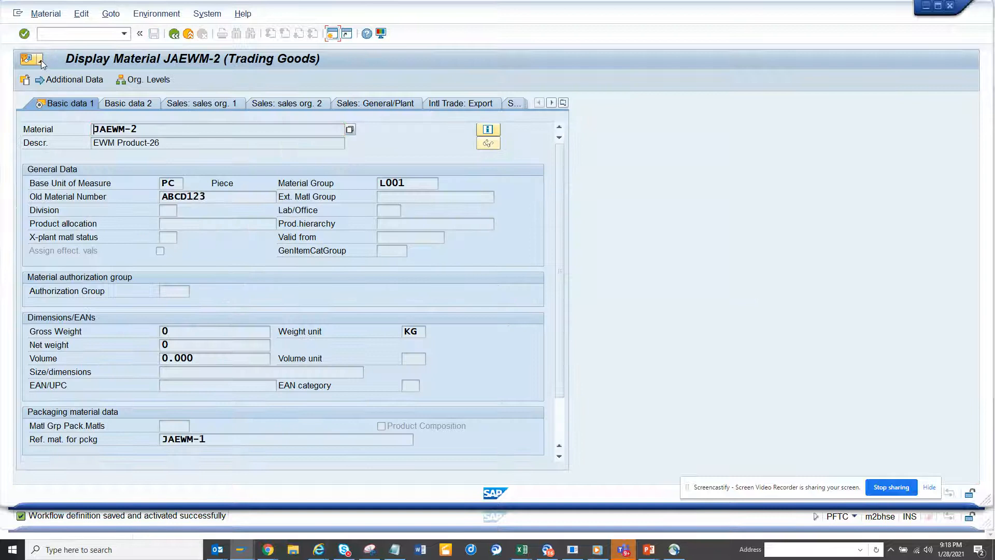
click(38, 59)
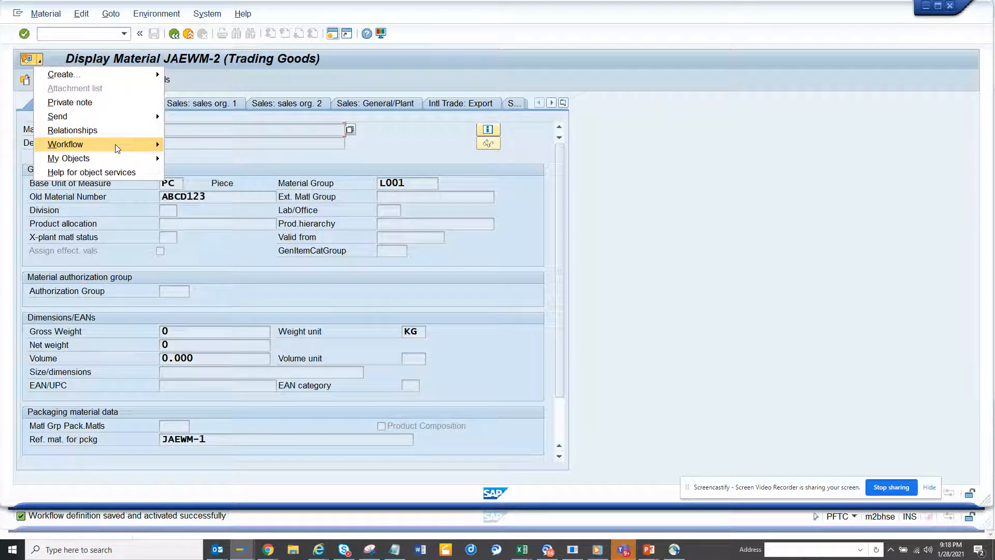
mouse_move(65, 143)
click(197, 172)
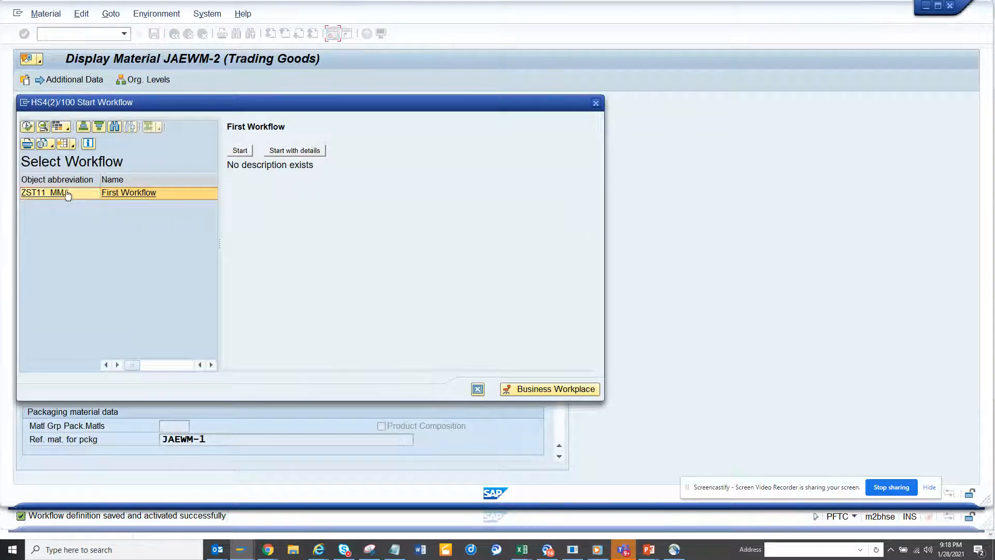
click(240, 151)
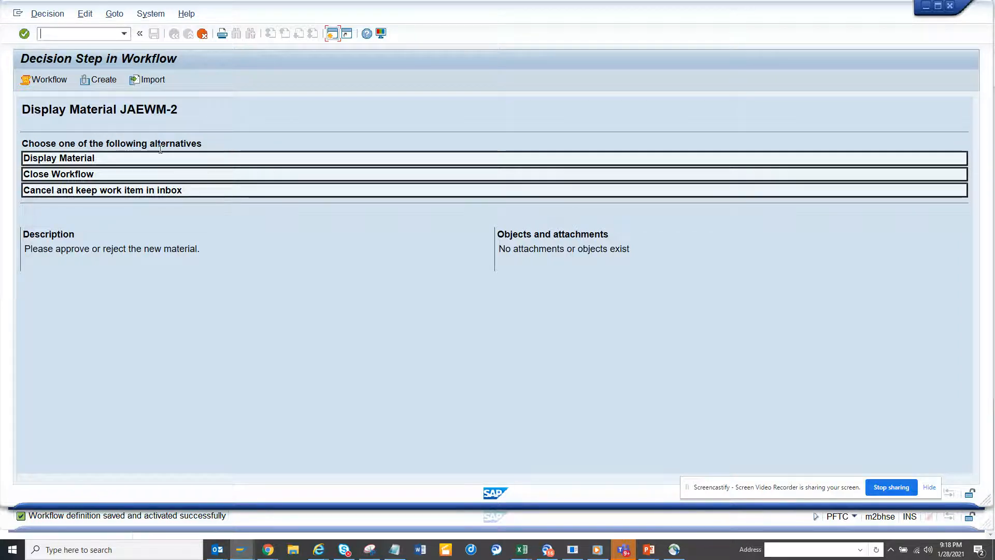
click(170, 162)
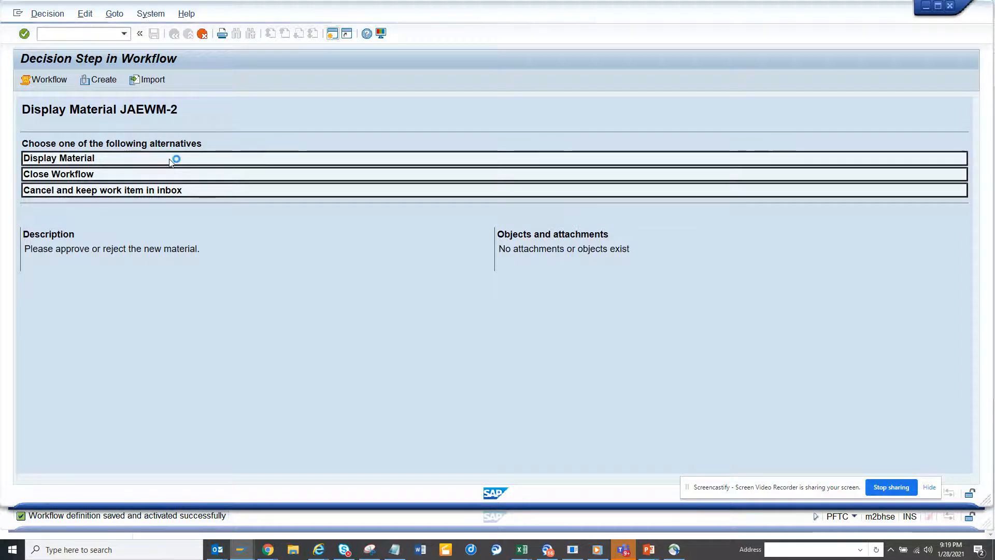